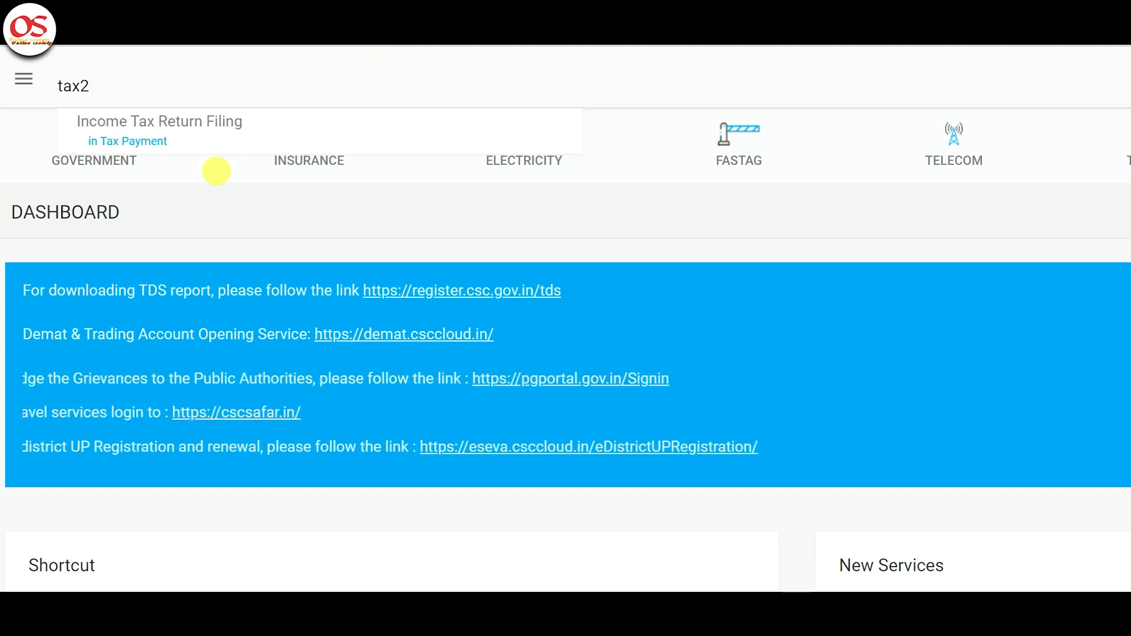
Open the Income Tax Return Filing service and sign in as the CSC VLE through Digital Seva Connect.
{"action": "left_click", "coordinate": [253, 141]}
{"action": "scroll", "coordinate": [662, 462], "scroll_direction": "down", "scroll_amount": 8}
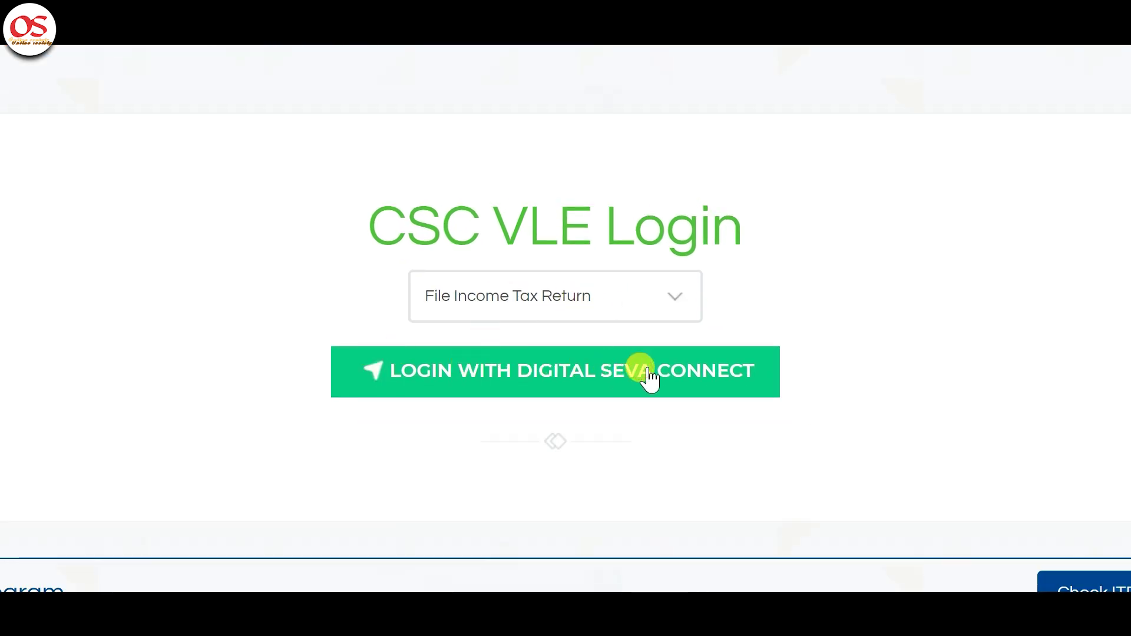
{"action": "left_click", "coordinate": [650, 377]}
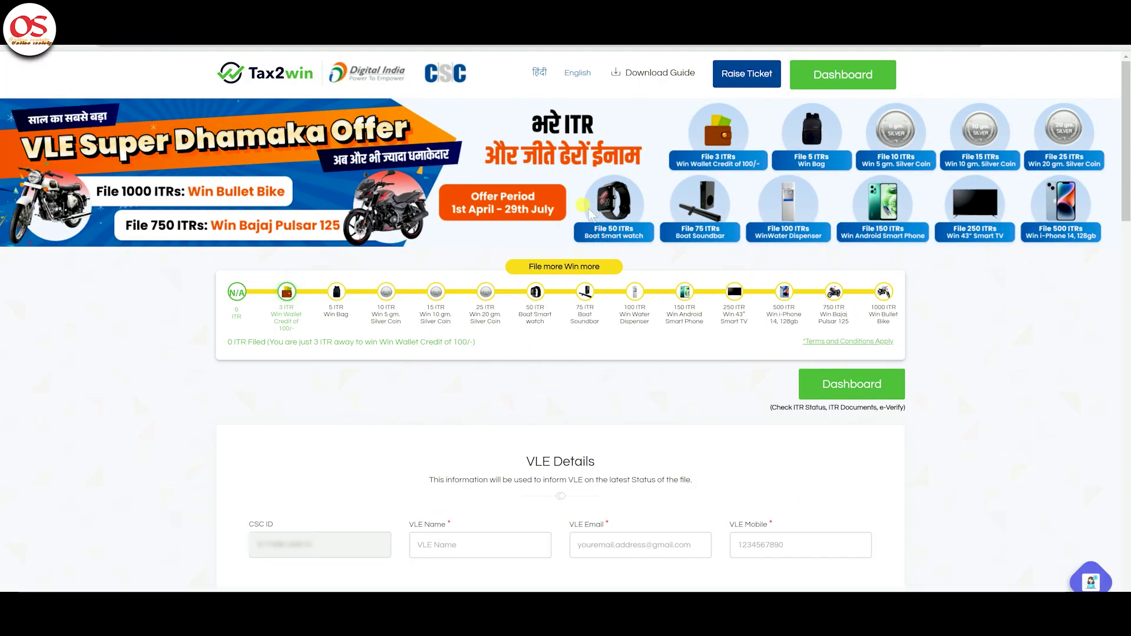
Fill in the VLE's name, email and mobile number in the VLE Details form.
{"action": "scroll", "coordinate": [593, 416], "scroll_direction": "down", "scroll_amount": 1}
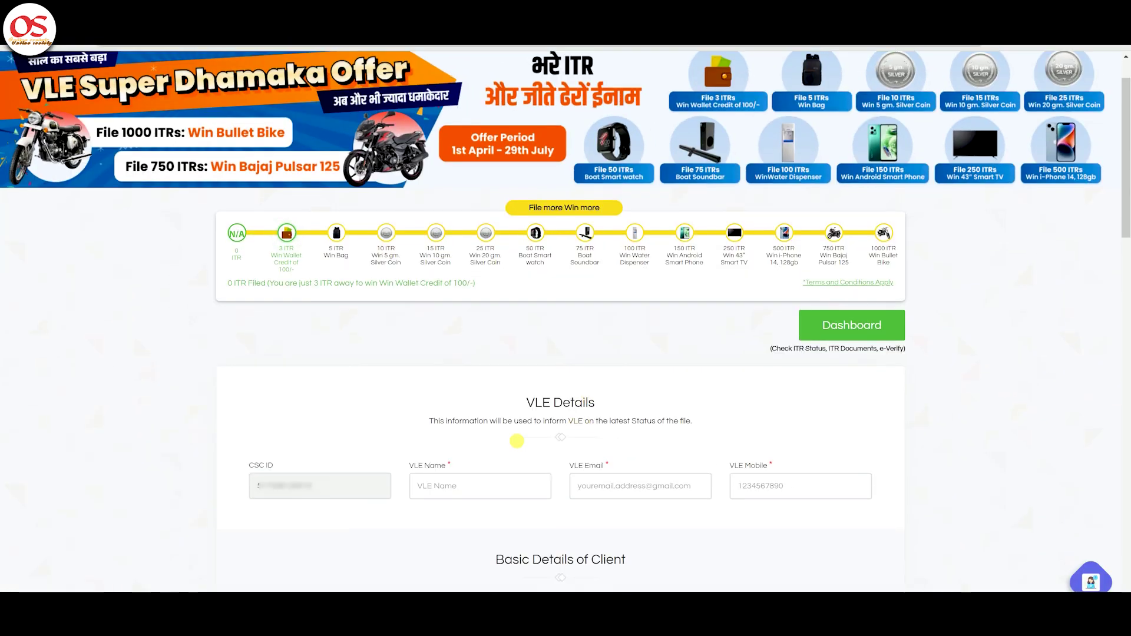
{"action": "left_click_drag", "start_coordinate": [270, 488], "coordinate": [344, 490]}
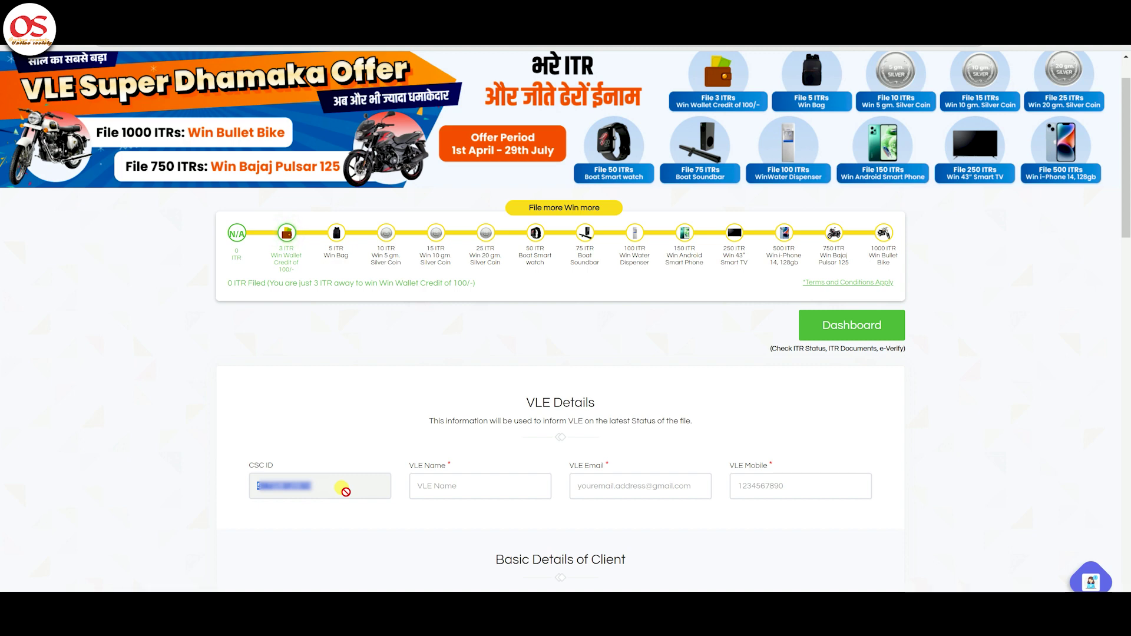
{"action": "left_click", "coordinate": [488, 480]}
{"action": "scroll", "coordinate": [477, 486], "scroll_direction": "down", "scroll_amount": 1}
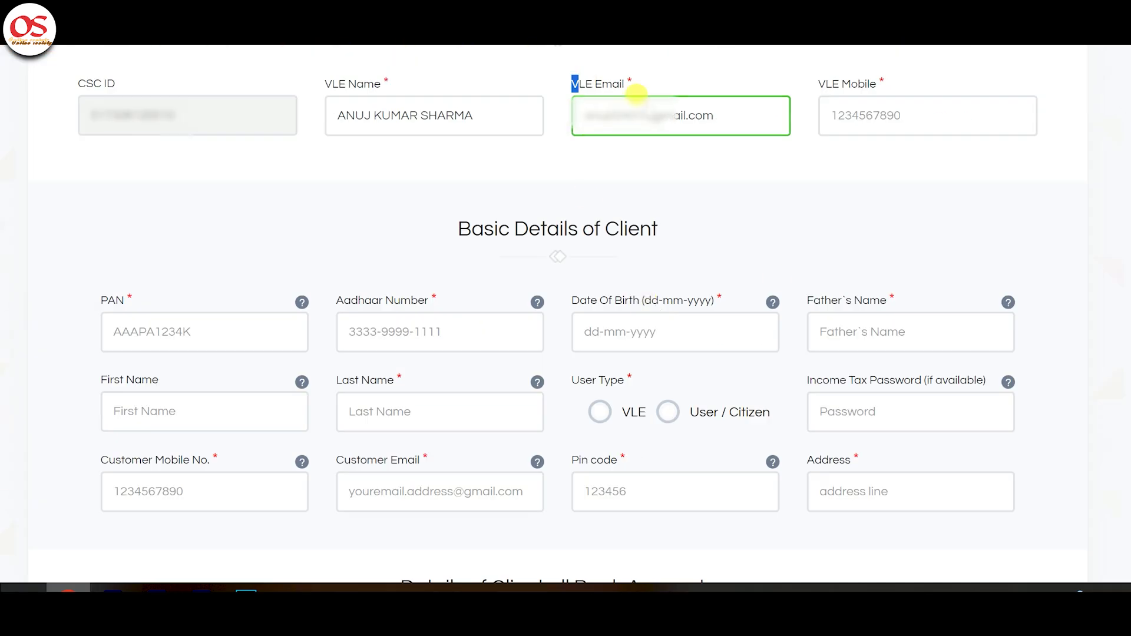
{"action": "left_click_drag", "start_coordinate": [572, 84], "coordinate": [637, 93]}
{"action": "left_click_drag", "start_coordinate": [828, 76], "coordinate": [888, 104]}
{"action": "left_click", "coordinate": [876, 130]}
{"action": "key", "text": "ctrl+v"}
Autofill the client's PAN, Aadhaar, birth date and names, and set User Type to VLE.
{"action": "key", "text": "Tab"}
{"action": "left_click", "coordinate": [194, 350]}
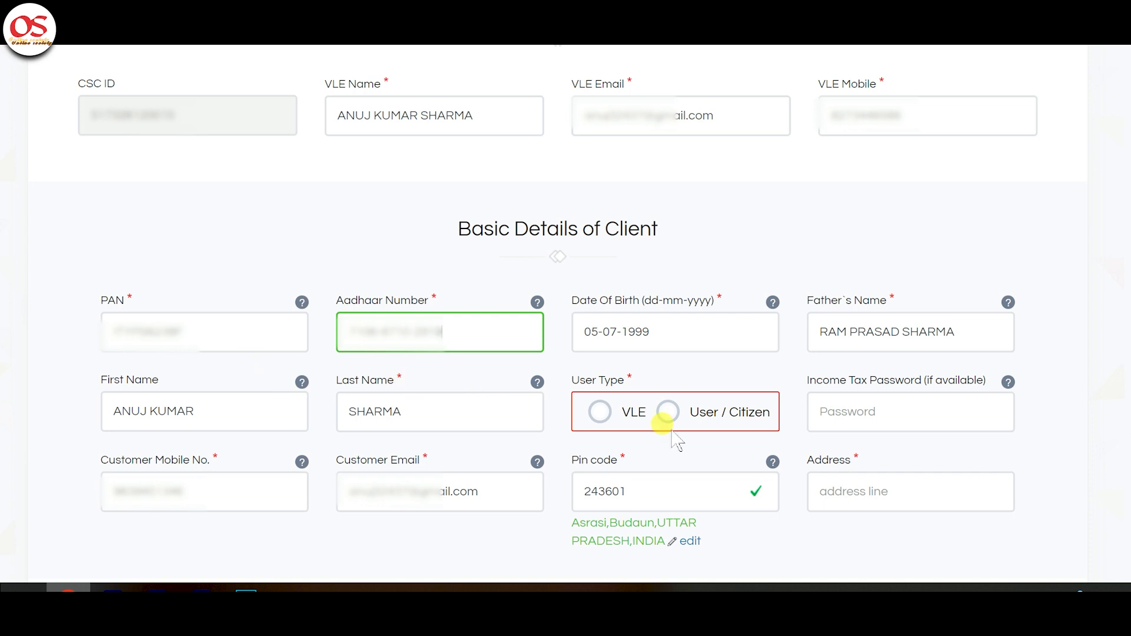
{"action": "left_click_drag", "start_coordinate": [608, 302], "coordinate": [850, 311]}
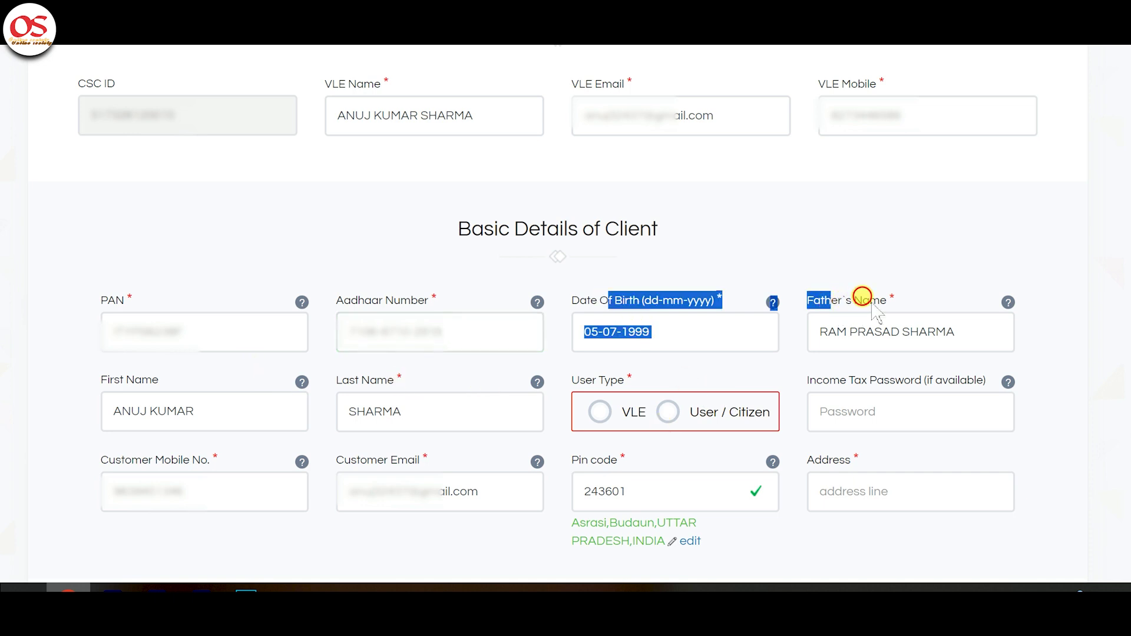
{"action": "double_click", "coordinate": [869, 301]}
{"action": "left_click_drag", "start_coordinate": [109, 380], "coordinate": [152, 381]}
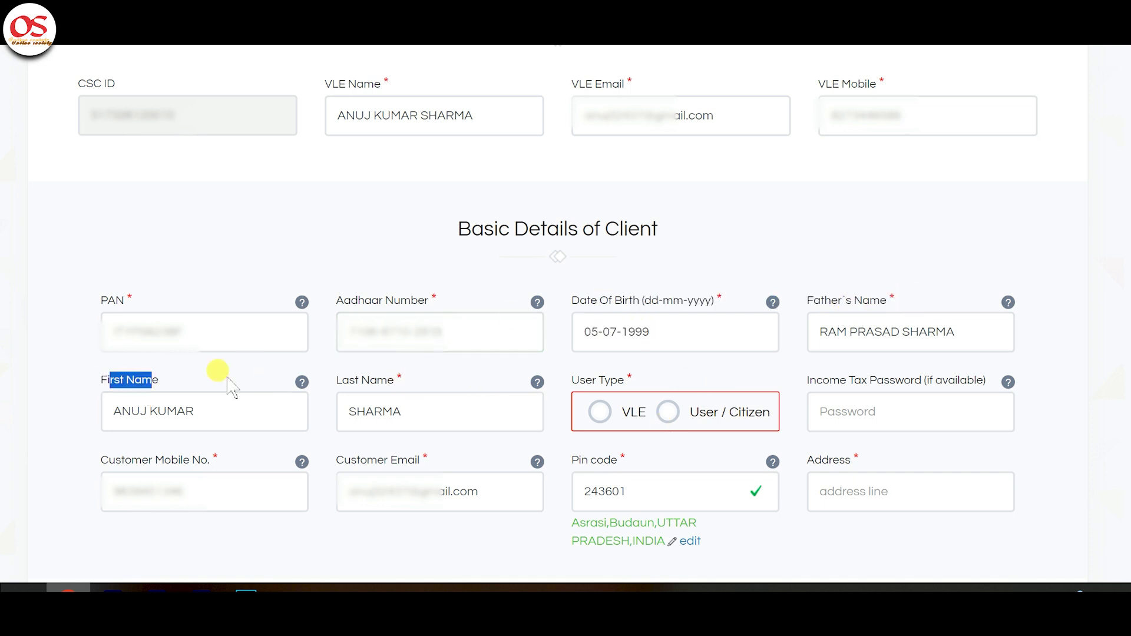
{"action": "triple_click", "coordinate": [613, 380]}
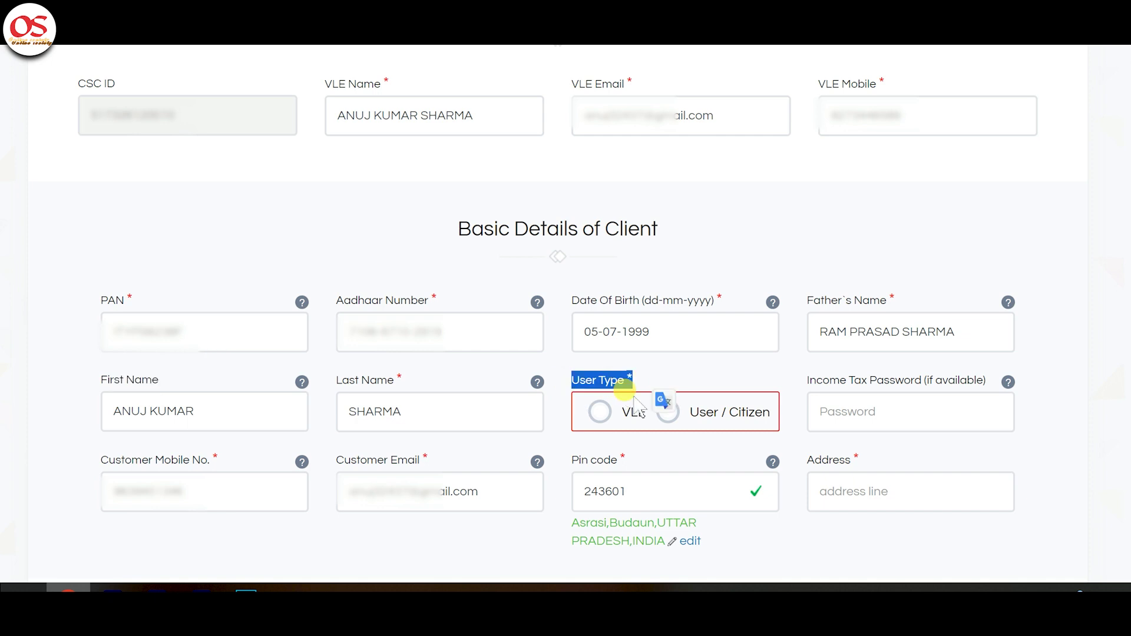
{"action": "left_click", "coordinate": [599, 411]}
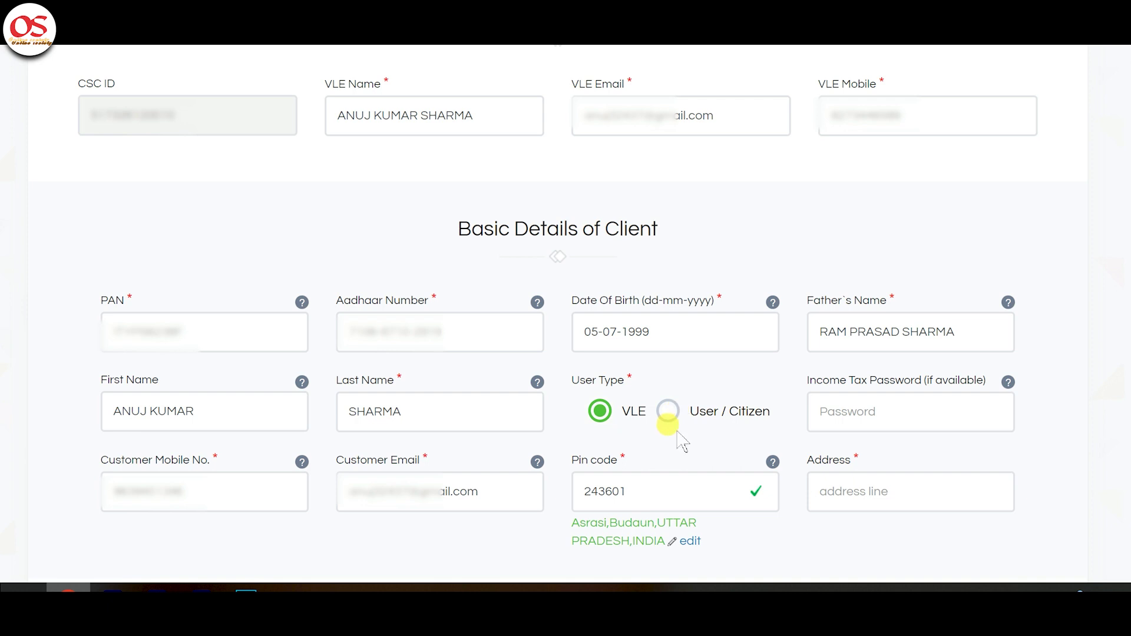
Enter the client's password in the Income Tax Password (if available) field.
{"action": "left_click", "coordinate": [910, 412]}
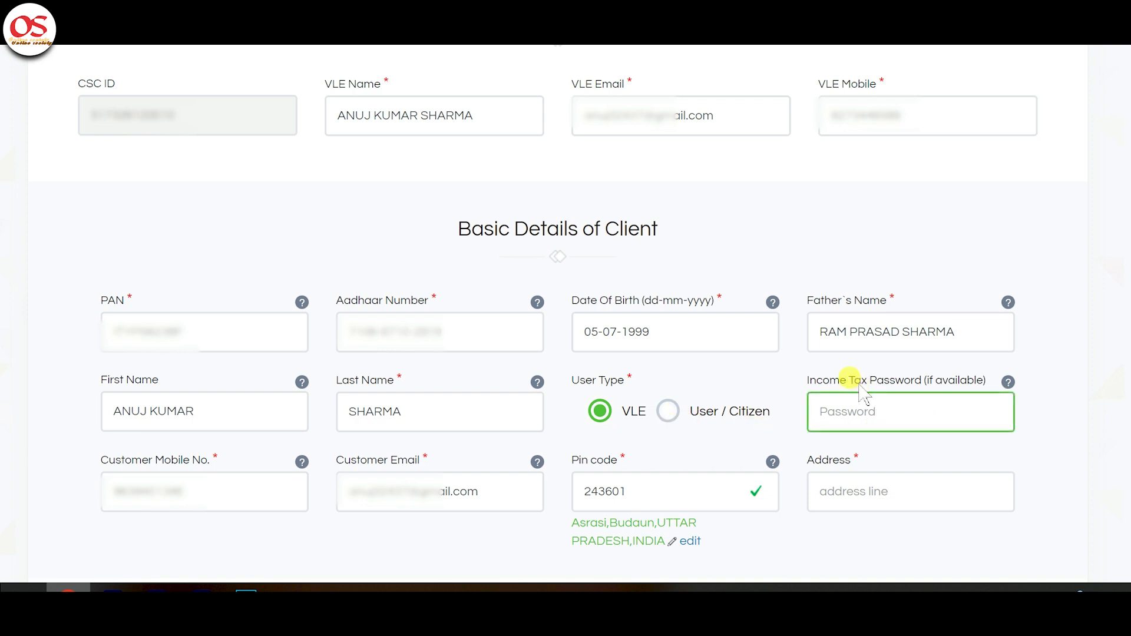
{"action": "left_click_drag", "start_coordinate": [808, 381], "coordinate": [996, 405]}
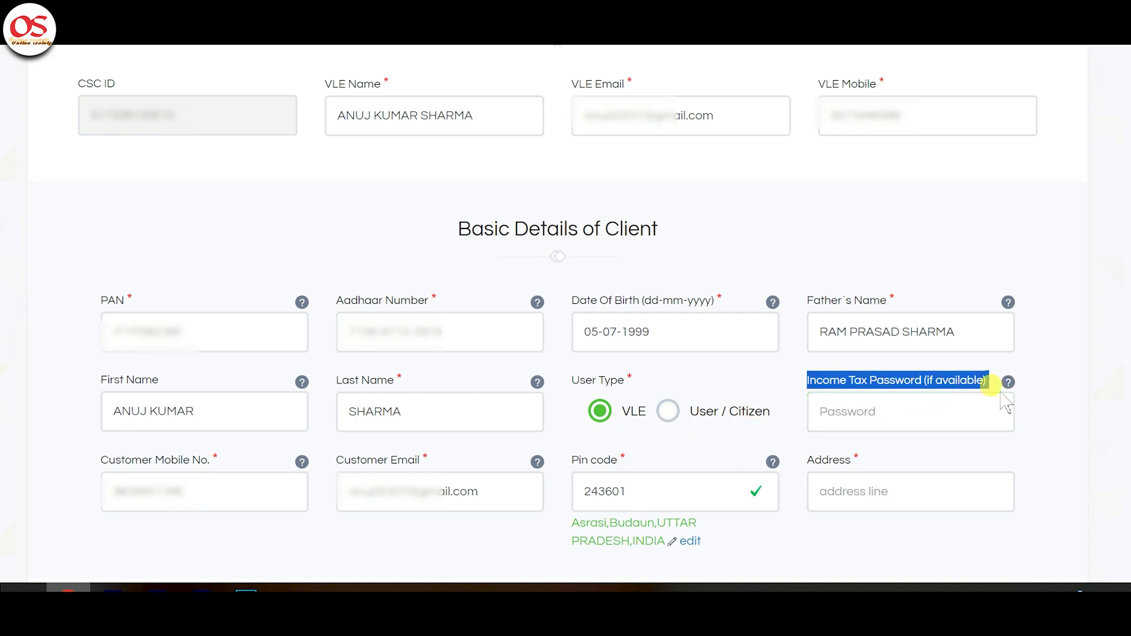
{"action": "left_click", "coordinate": [1054, 394]}
{"action": "triple_click", "coordinate": [916, 380]}
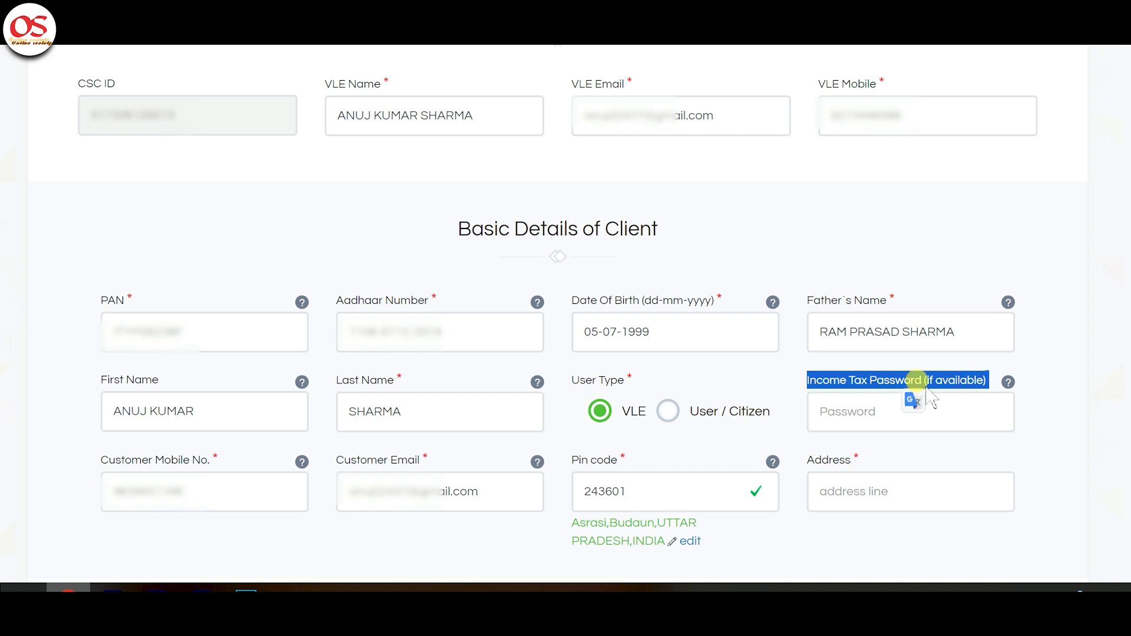
{"action": "left_click", "coordinate": [848, 412]}
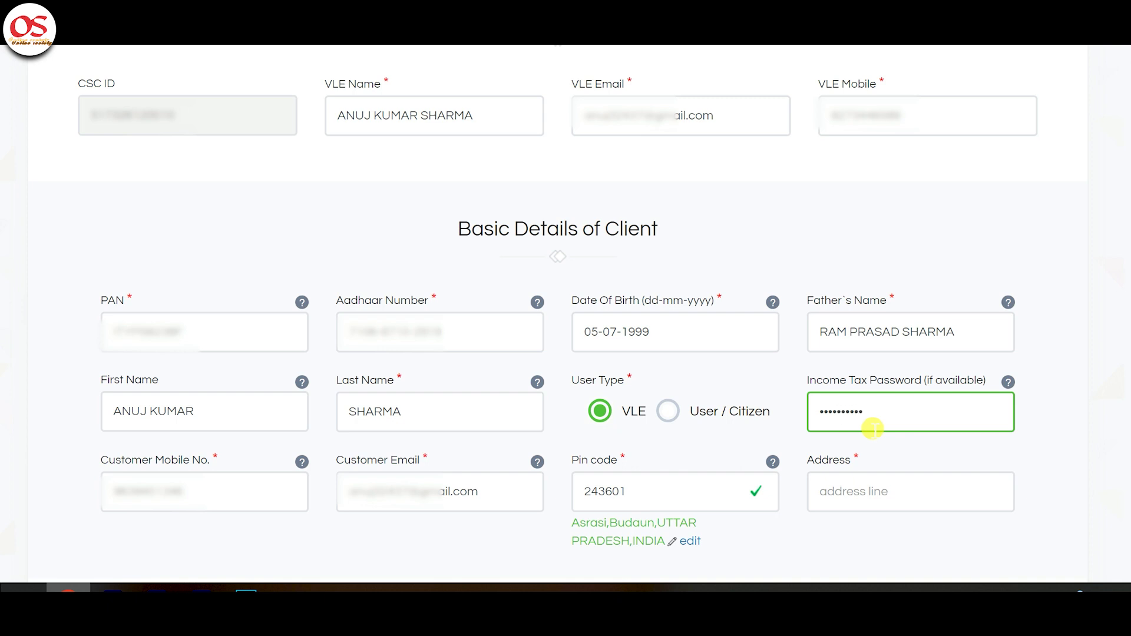
Review the client's mobile, email and pin code 243601, then move to the Address field.
{"action": "double_click", "coordinate": [215, 490]}
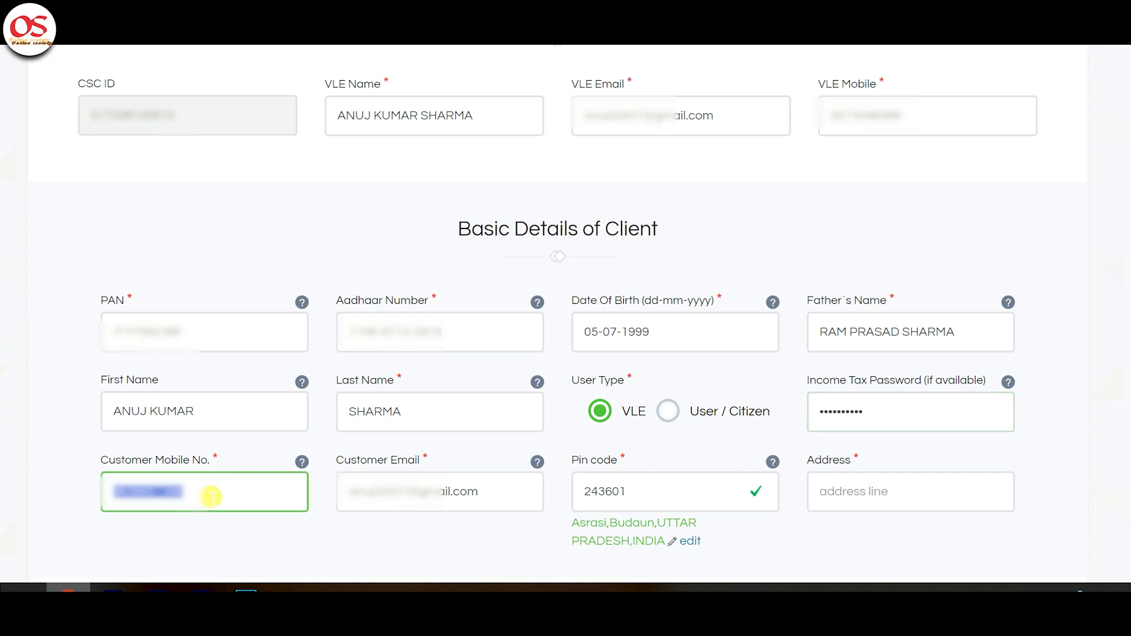
{"action": "double_click", "coordinate": [445, 503]}
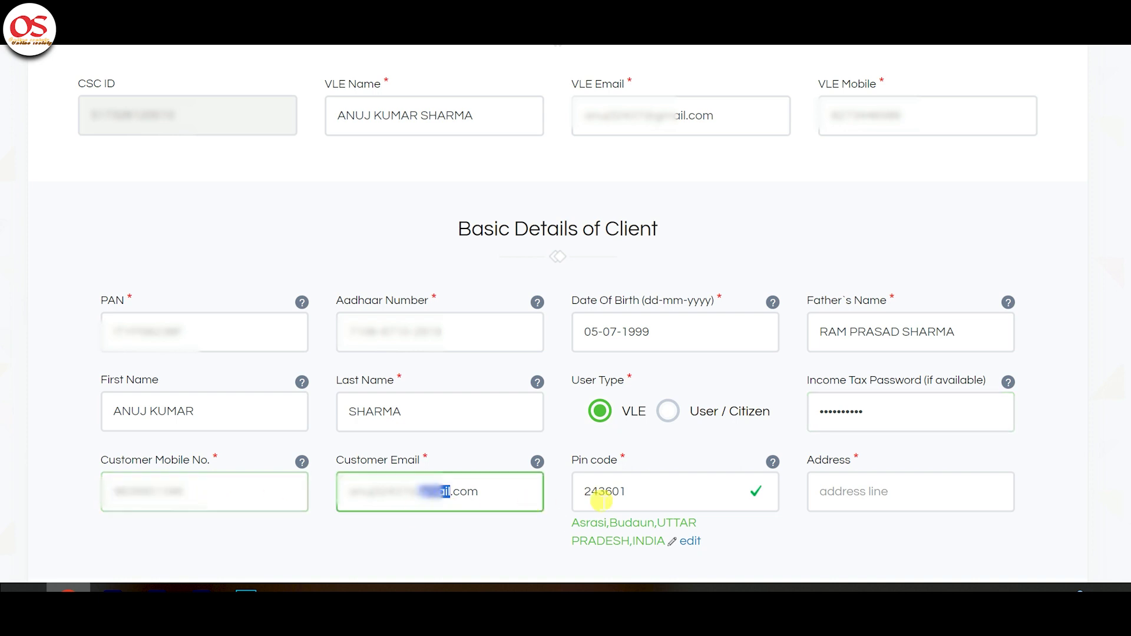
{"action": "double_click", "coordinate": [644, 498]}
{"action": "left_click", "coordinate": [969, 493]}
{"action": "scroll", "coordinate": [966, 489], "scroll_direction": "down", "scroll_amount": 3}
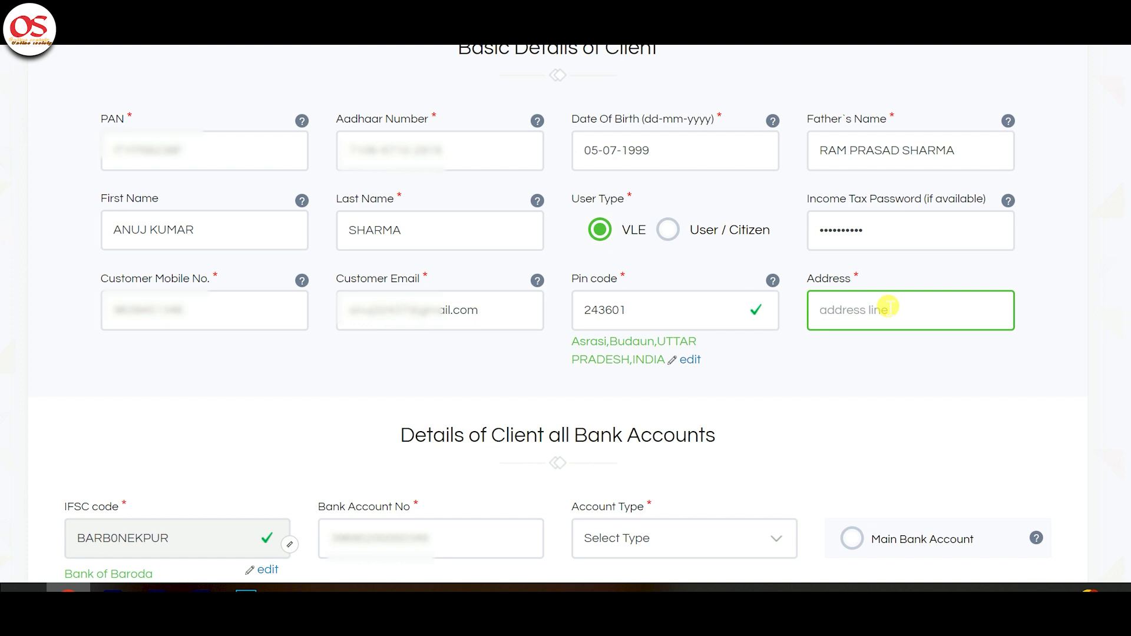
Set the first bank account type to Current and add a second bank row, starting its IFSC code.
{"action": "scroll", "coordinate": [575, 285], "scroll_direction": "down", "scroll_amount": 5}
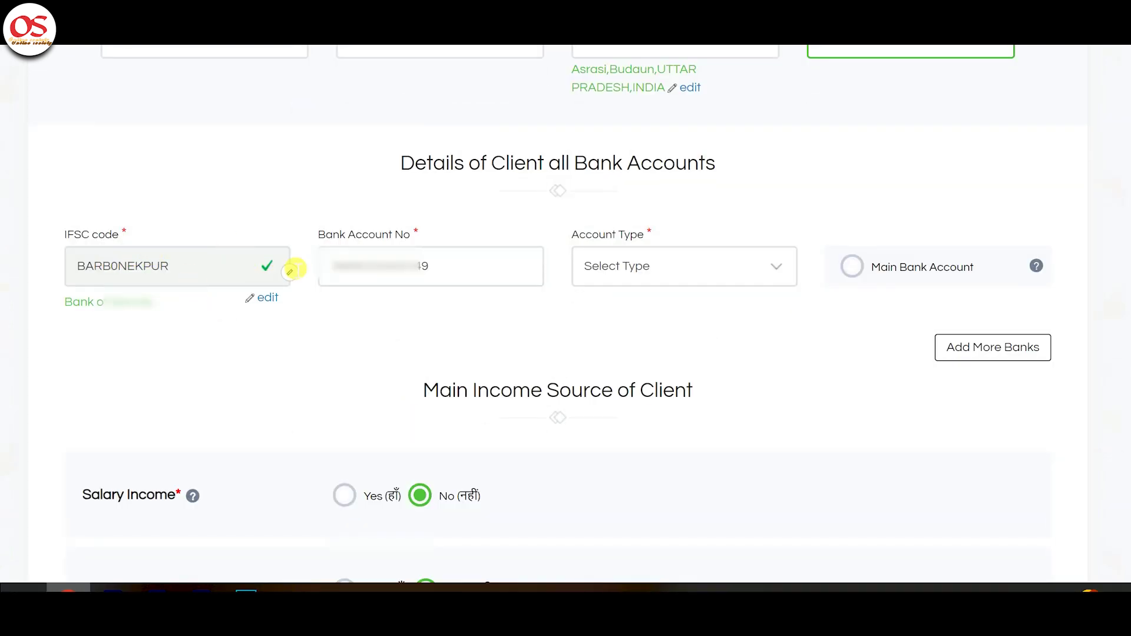
{"action": "left_click", "coordinate": [652, 265]}
{"action": "left_click", "coordinate": [665, 324]}
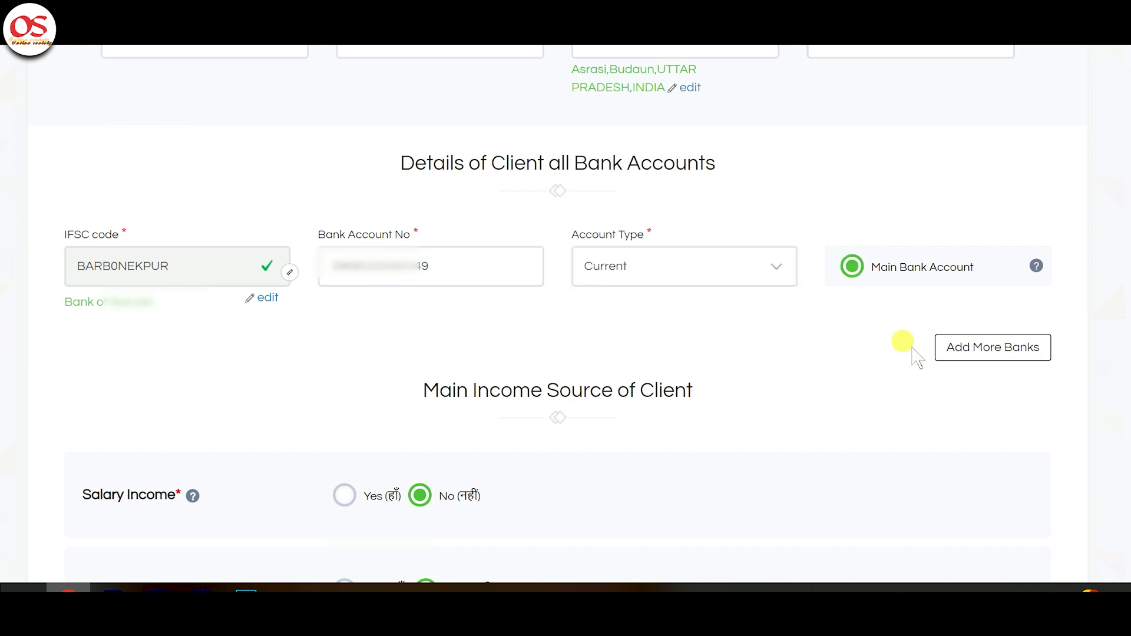
{"action": "left_click", "coordinate": [1003, 353]}
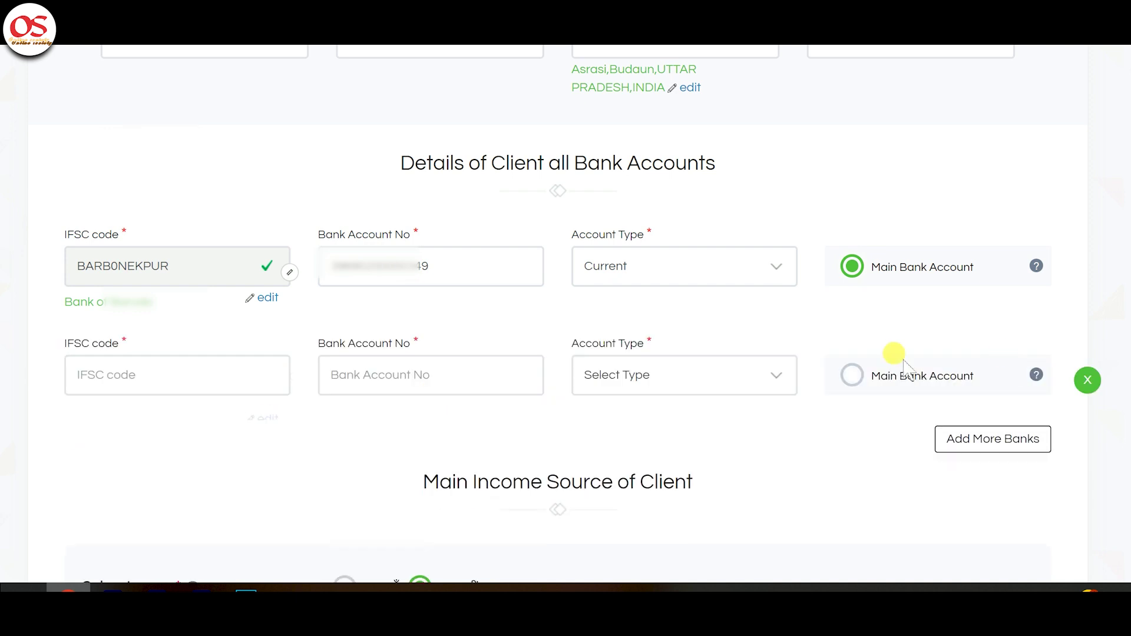
{"action": "left_click", "coordinate": [193, 368]}
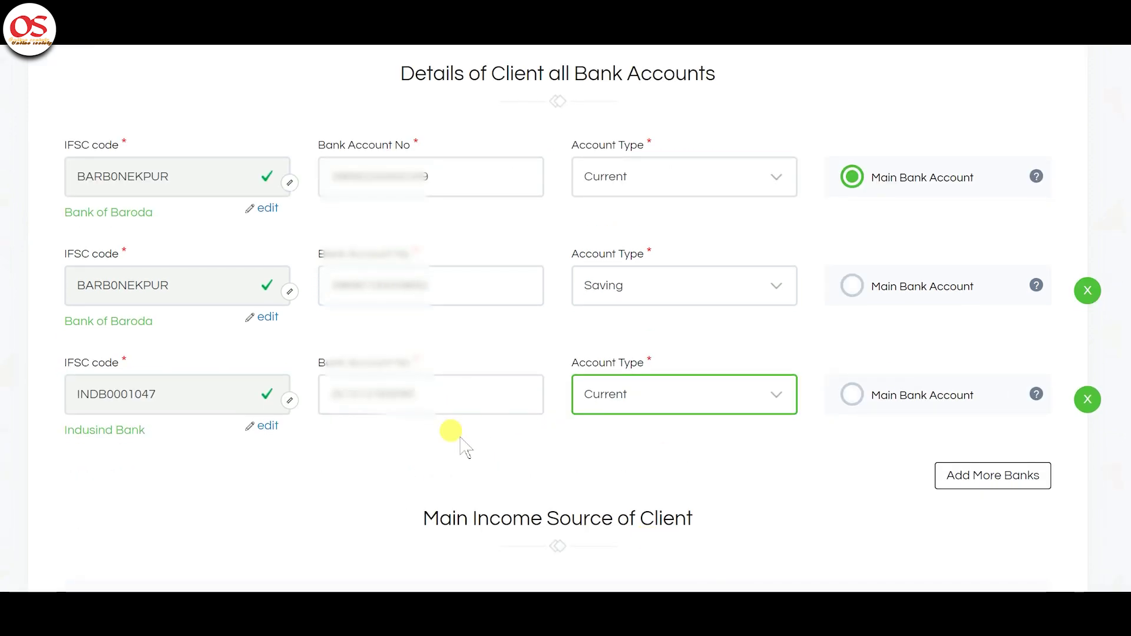
{"action": "scroll", "coordinate": [220, 474], "scroll_direction": "down", "scroll_amount": 7}
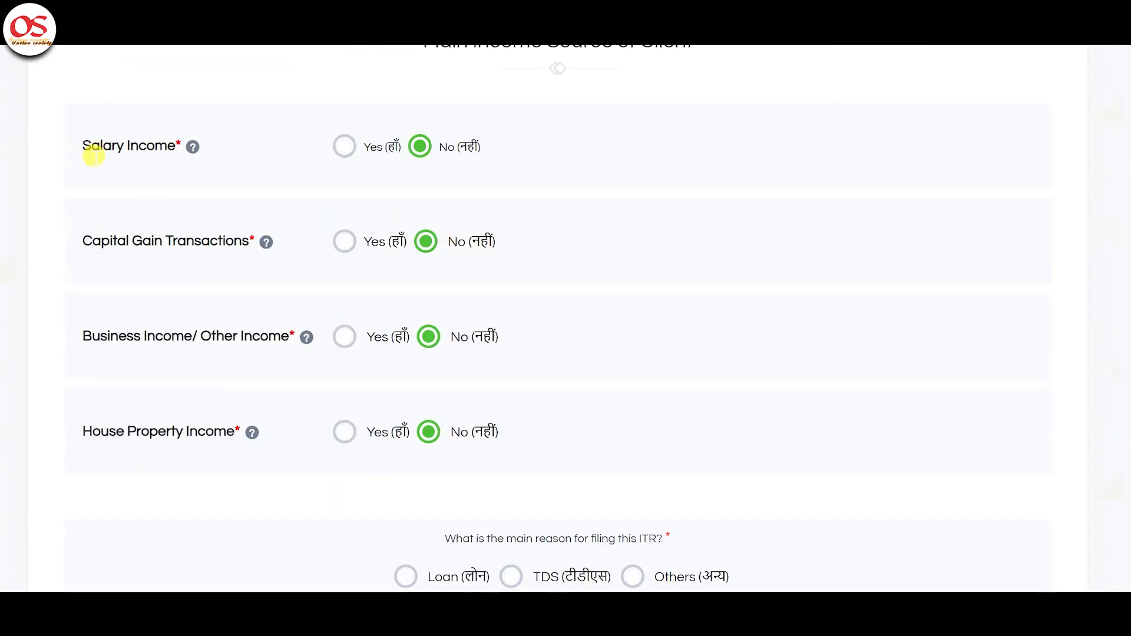
Review the Salary Income and House Property Income questions.
{"action": "triple_click", "coordinate": [151, 158]}
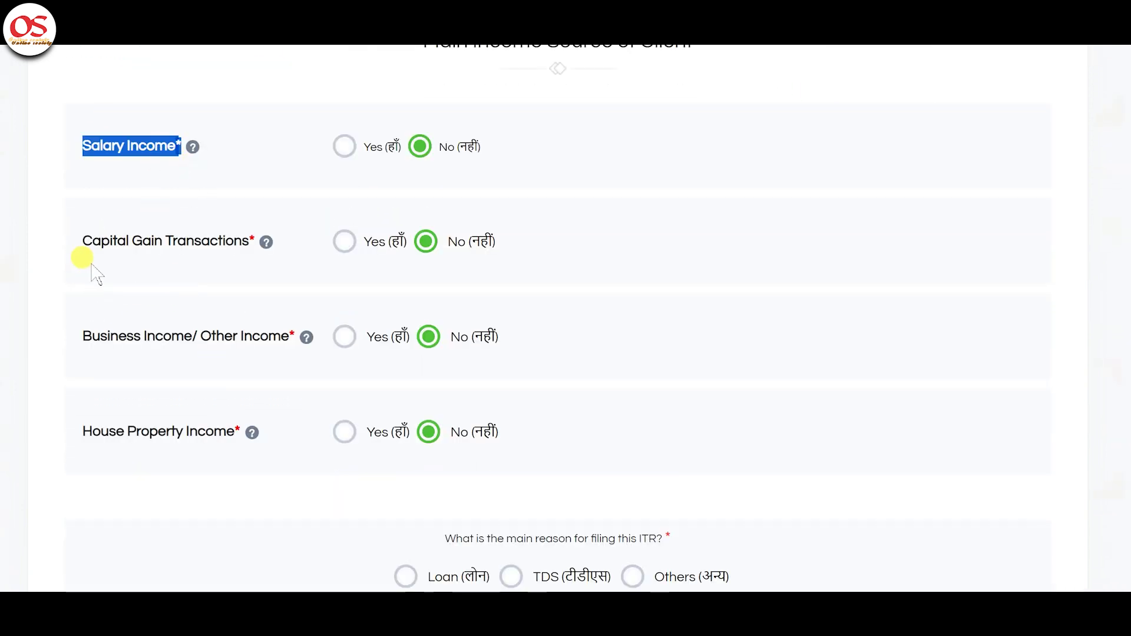
{"action": "left_click_drag", "start_coordinate": [83, 258], "coordinate": [263, 245]}
{"action": "left_click", "coordinate": [96, 337]}
{"action": "scroll", "coordinate": [324, 357], "scroll_direction": "down", "scroll_amount": 3}
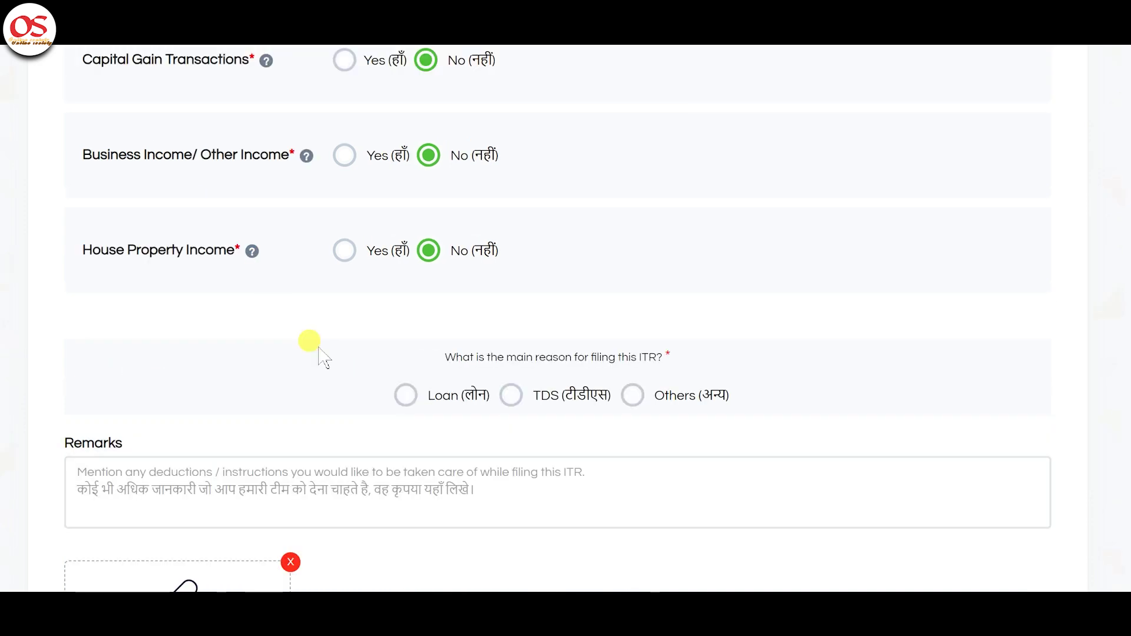
{"action": "left_click_drag", "start_coordinate": [139, 255], "coordinate": [272, 277]}
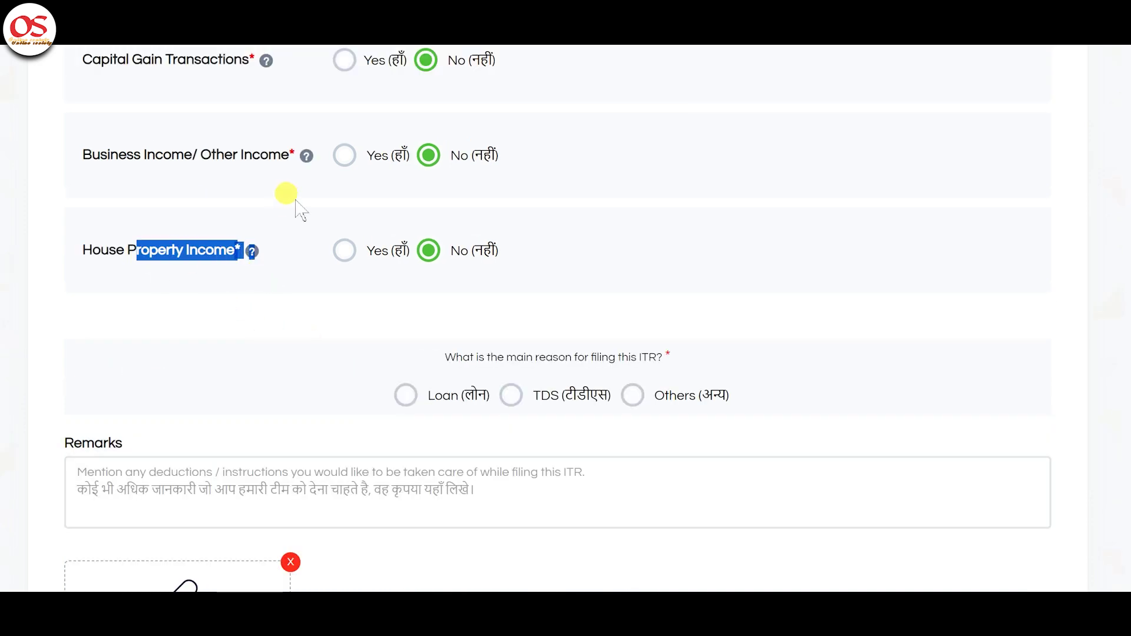
{"action": "scroll", "coordinate": [299, 203], "scroll_direction": "up", "scroll_amount": 3}
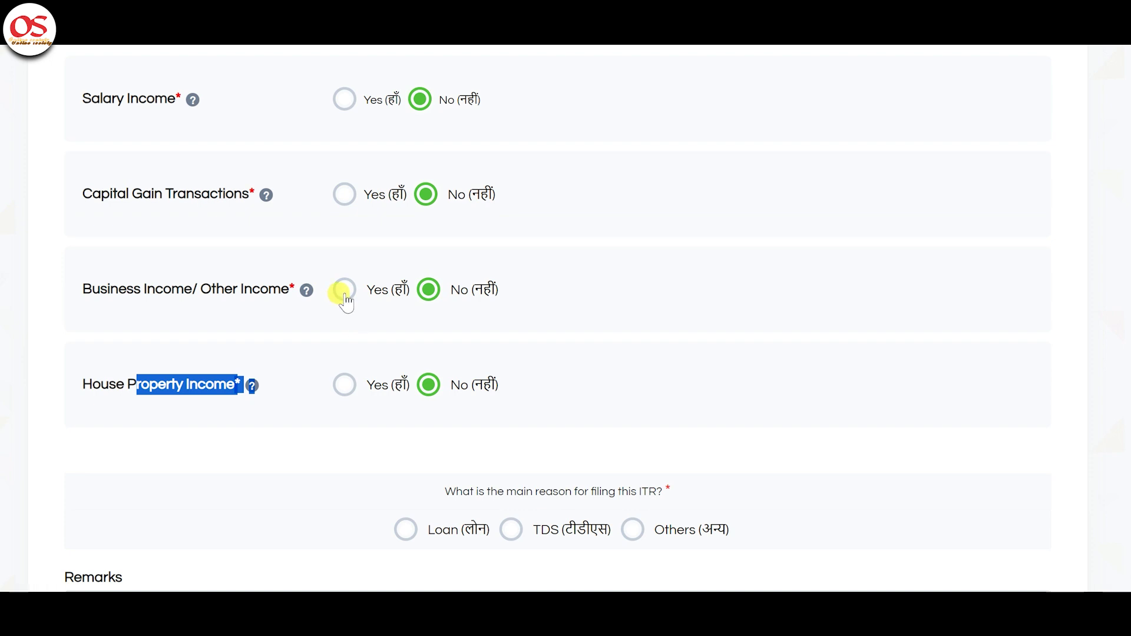
Mark Business Income Yes with More than 20 lakh Sales, and choose TDS as the filing reason.
{"action": "left_click", "coordinate": [346, 293]}
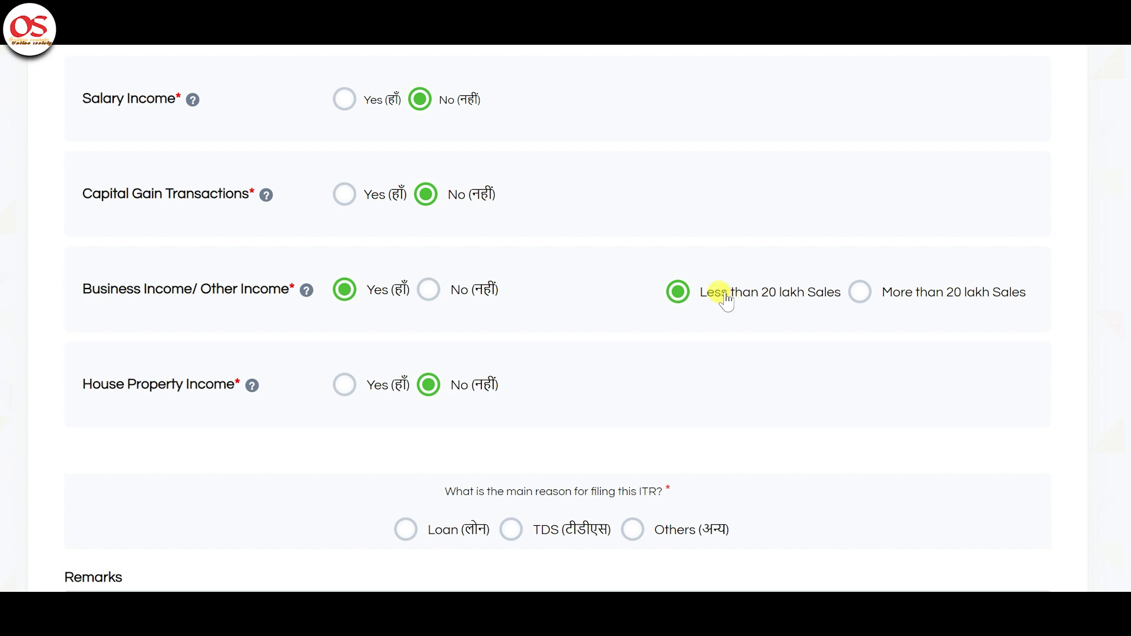
{"action": "left_click_drag", "start_coordinate": [699, 293], "coordinate": [847, 305]}
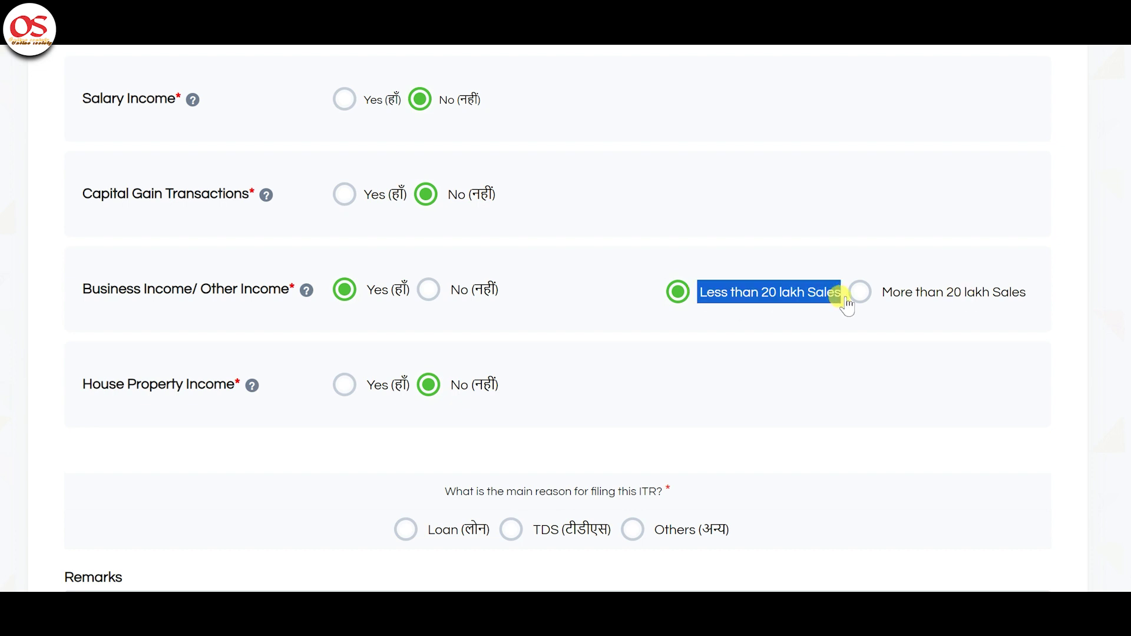
{"action": "left_click", "coordinate": [847, 305]}
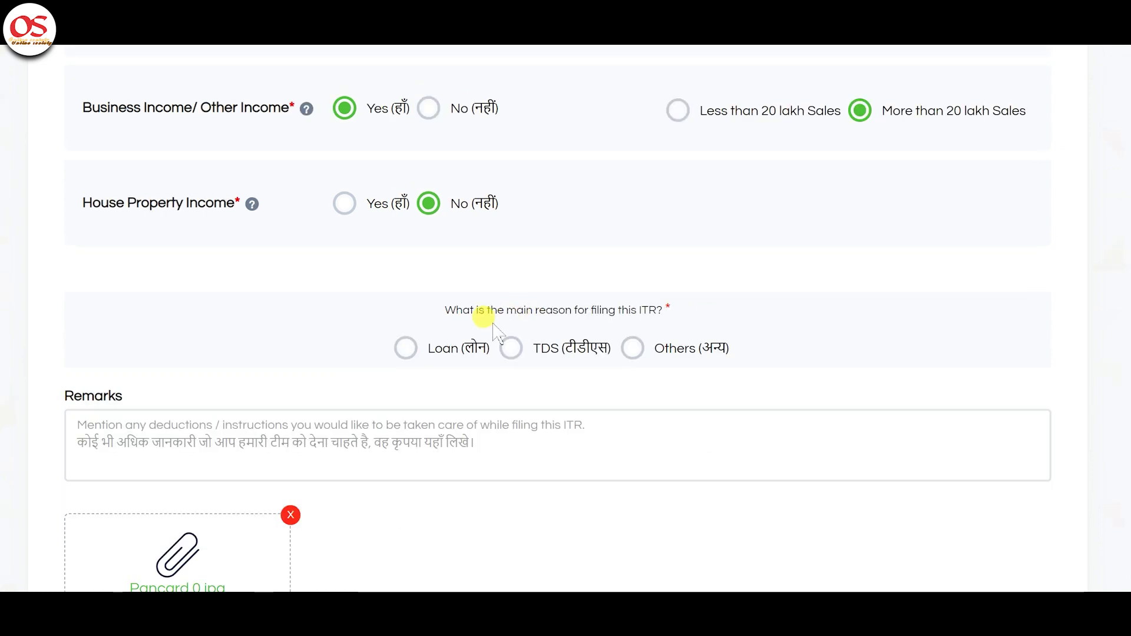
{"action": "left_click_drag", "start_coordinate": [448, 311], "coordinate": [696, 312]}
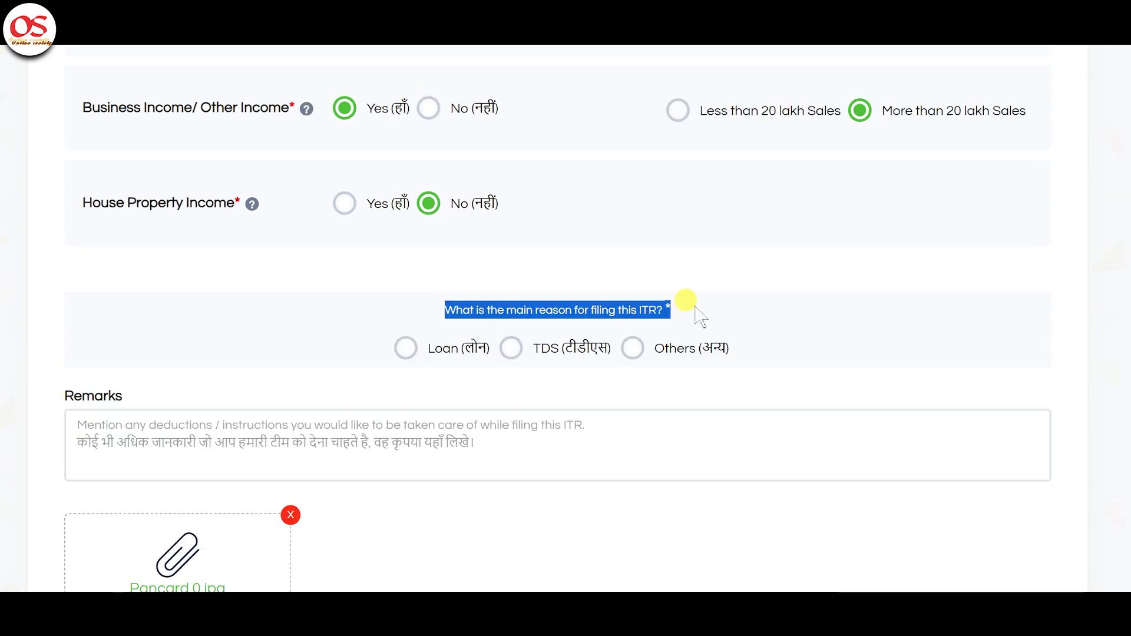
{"action": "left_click", "coordinate": [522, 352]}
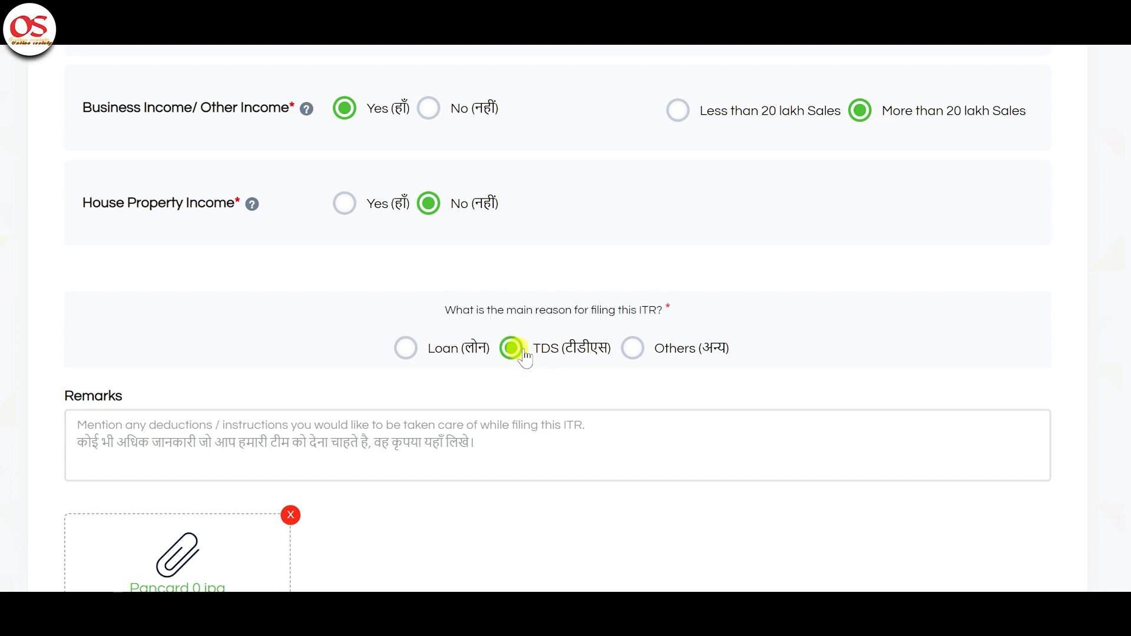
Attach J.jpg as a supporting document in the Documents box.
{"action": "scroll", "coordinate": [412, 430], "scroll_direction": "down", "scroll_amount": 2}
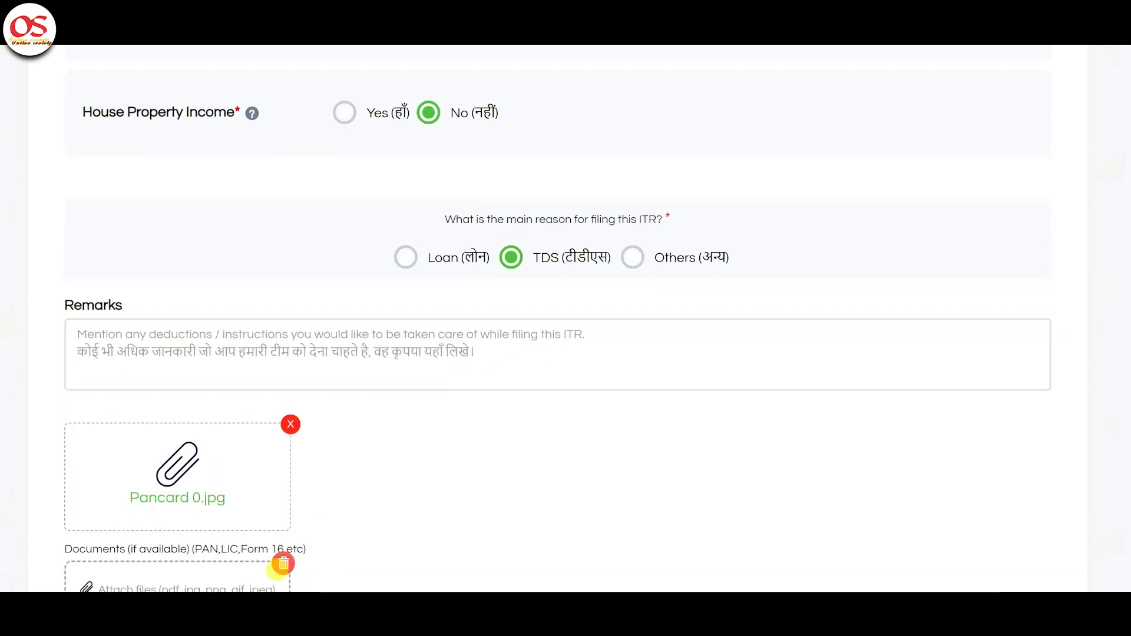
{"action": "scroll", "coordinate": [254, 568], "scroll_direction": "down", "scroll_amount": 1}
{"action": "scroll", "coordinate": [255, 568], "scroll_direction": "down", "scroll_amount": 3}
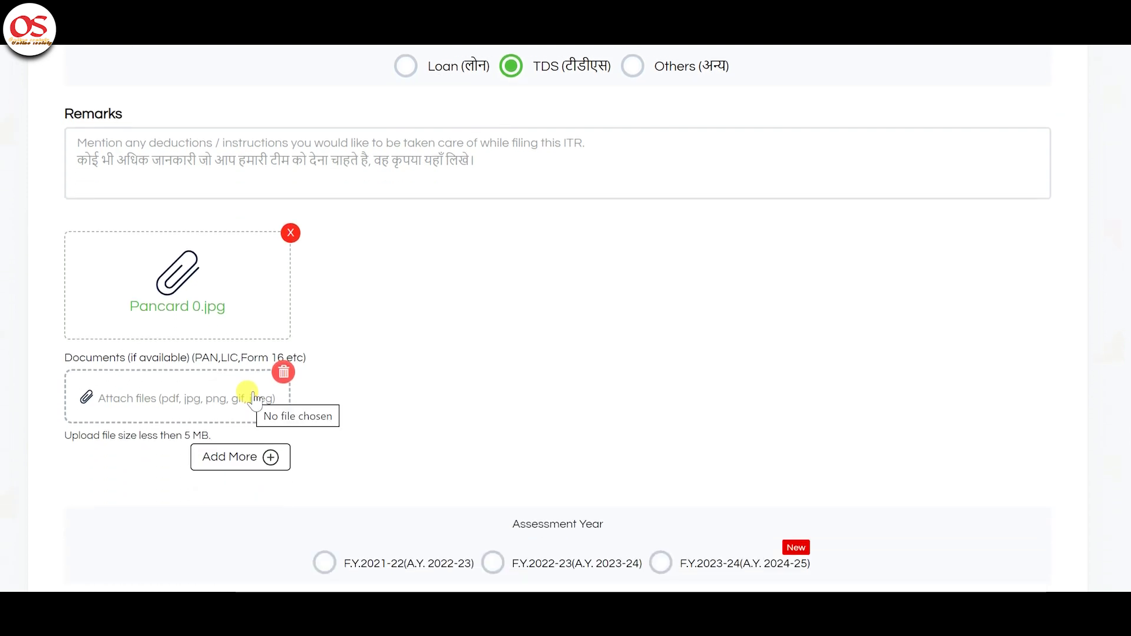
{"action": "left_click", "coordinate": [253, 397]}
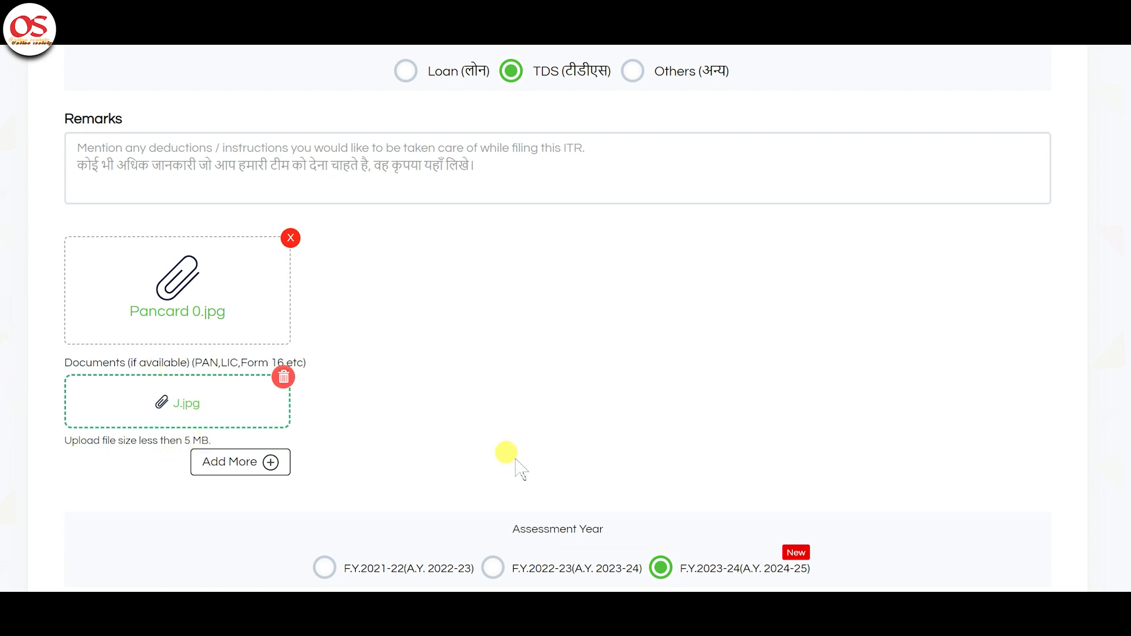
Select F.Y.2023-24 (A.Y. 2024-25) as the assessment year.
{"action": "scroll", "coordinate": [505, 436], "scroll_direction": "down", "scroll_amount": 2}
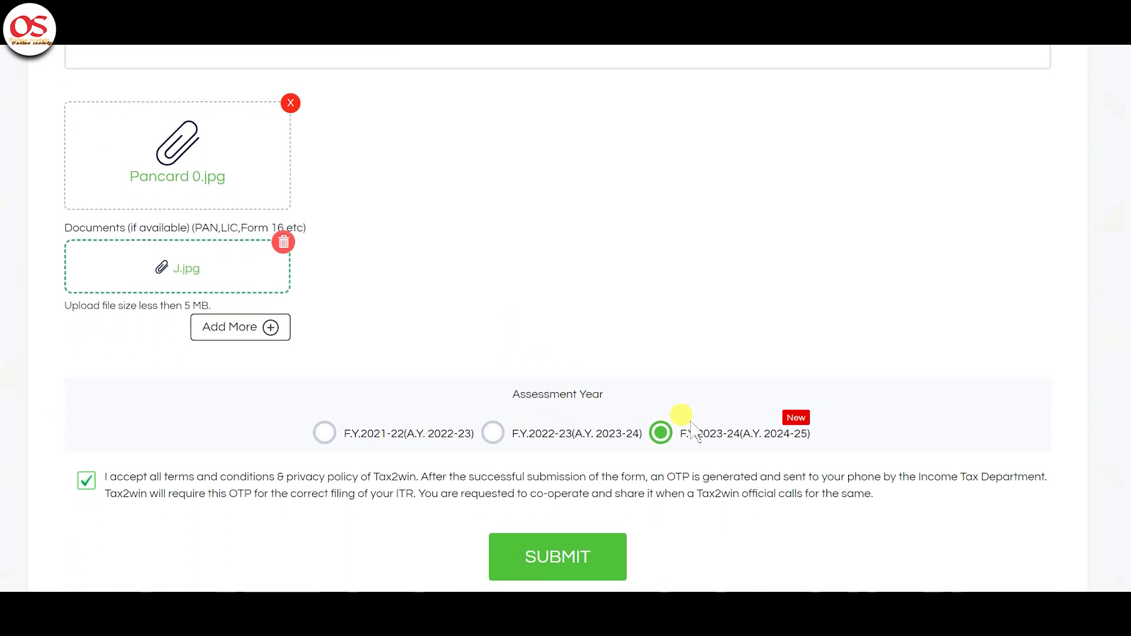
{"action": "left_click_drag", "start_coordinate": [697, 437], "coordinate": [826, 451]}
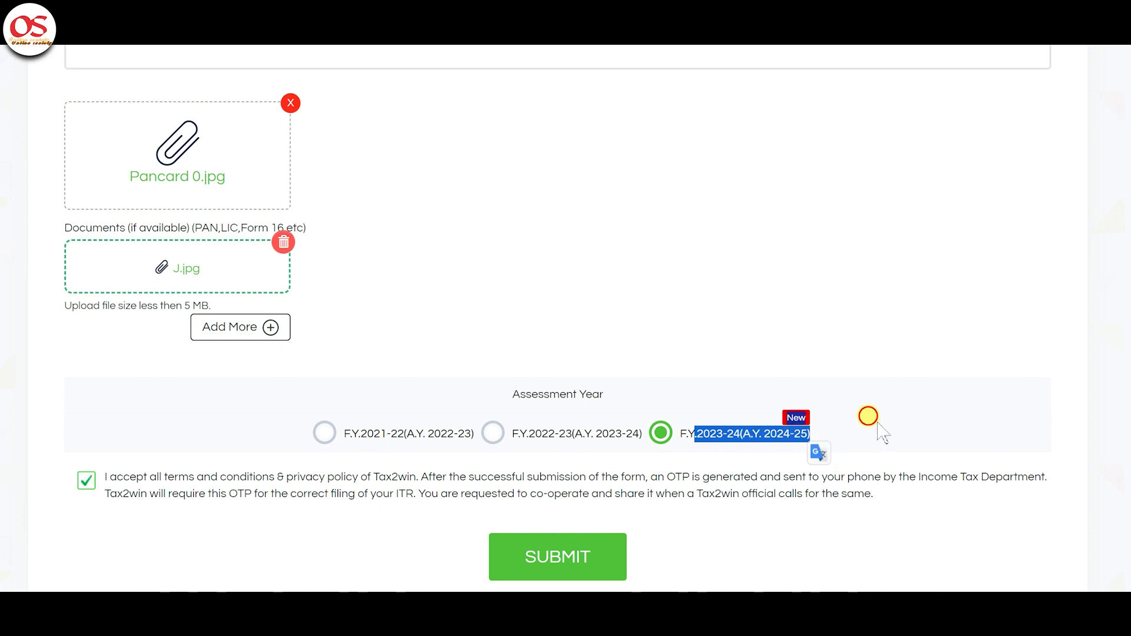
{"action": "left_click", "coordinate": [688, 430]}
{"action": "left_click_drag", "start_coordinate": [697, 436], "coordinate": [812, 439]}
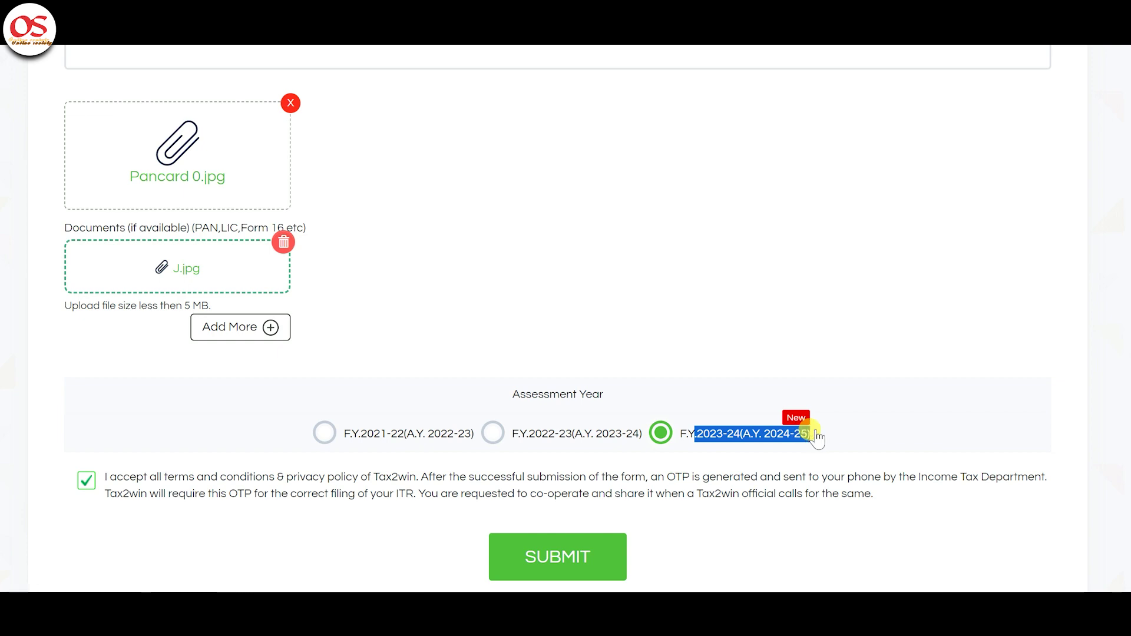
Review the fee breakdown, including GST 97.93 and the 435 wallet deduction.
{"action": "scroll", "coordinate": [126, 464], "scroll_direction": "down", "scroll_amount": 2}
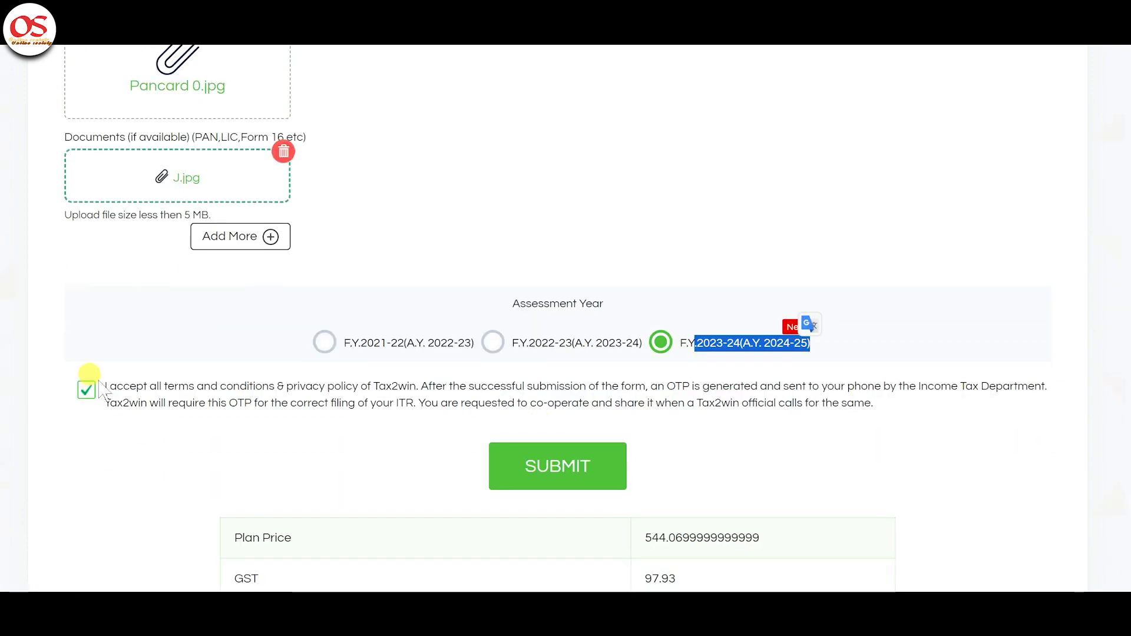
{"action": "scroll", "coordinate": [560, 461], "scroll_direction": "down", "scroll_amount": 3}
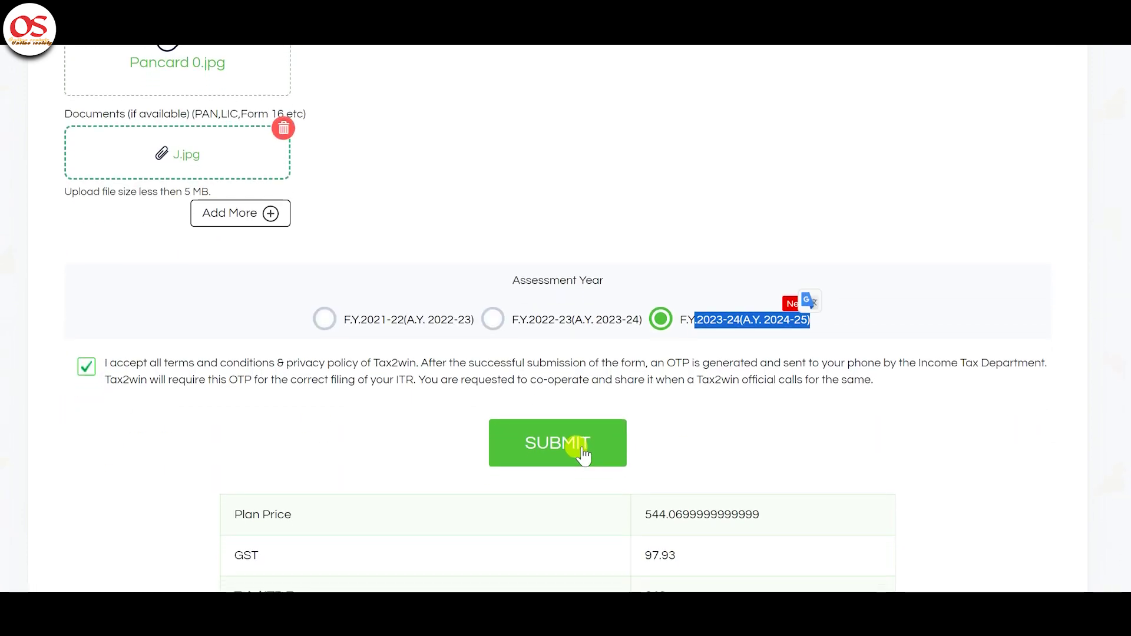
{"action": "scroll", "coordinate": [509, 416], "scroll_direction": "down", "scroll_amount": 2}
{"action": "left_click_drag", "start_coordinate": [244, 307], "coordinate": [790, 321]}
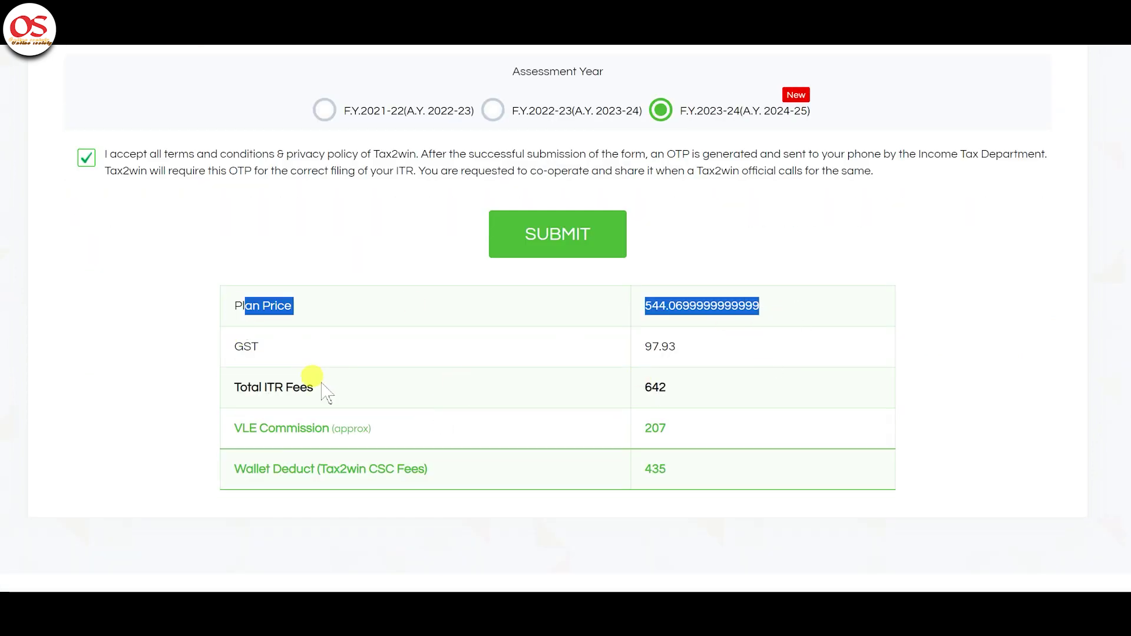
{"action": "left_click_drag", "start_coordinate": [642, 346], "coordinate": [681, 348]}
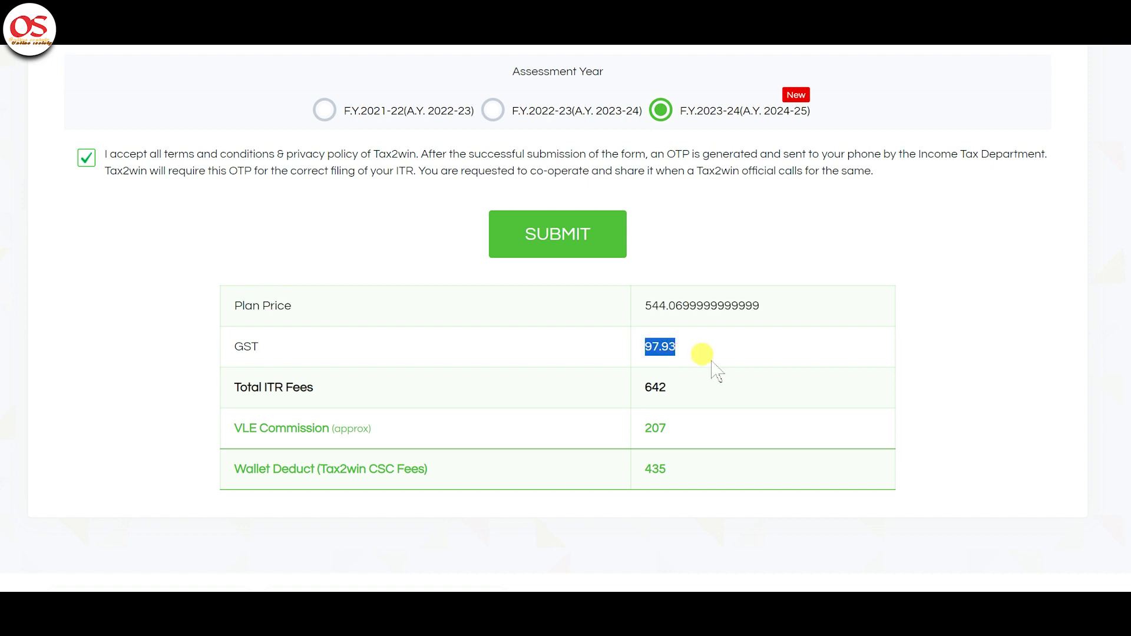
{"action": "left_click_drag", "start_coordinate": [642, 428], "coordinate": [695, 480]}
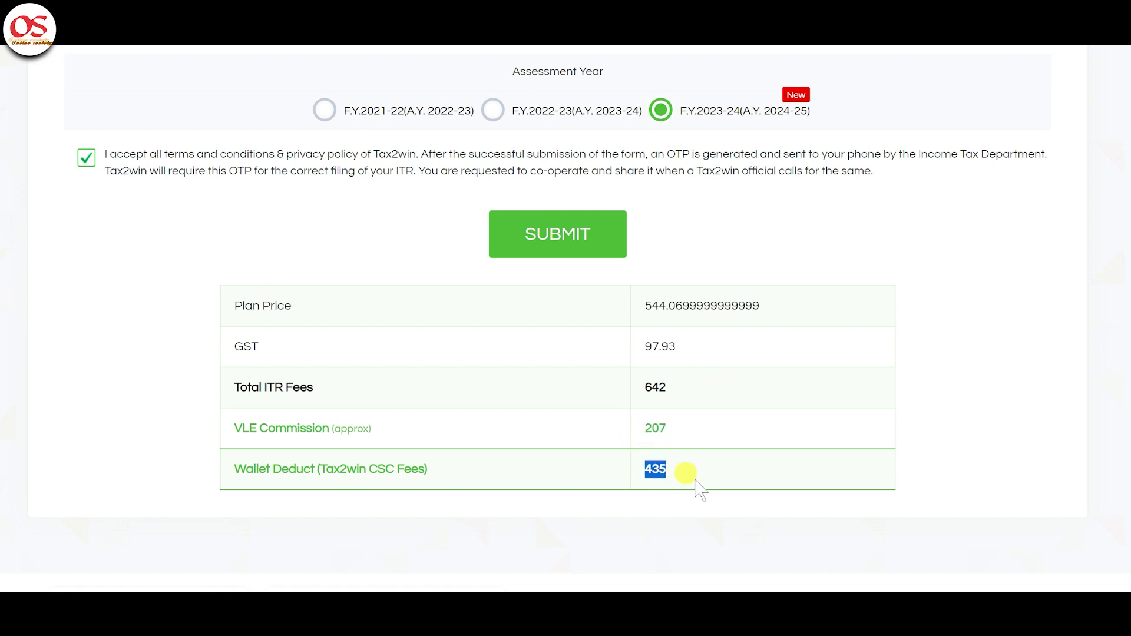
Compare fees with More than 20 lakh Sales, revert to Less than 20 lakh, and submit.
{"action": "scroll", "coordinate": [689, 483], "scroll_direction": "up", "scroll_amount": 15}
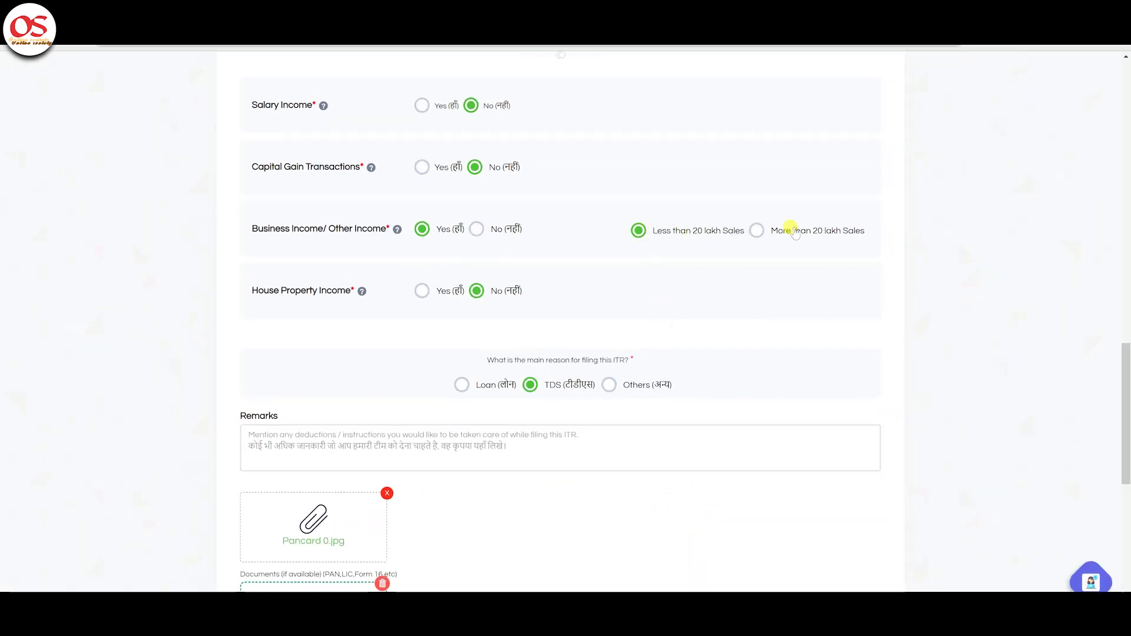
{"action": "left_click", "coordinate": [756, 230]}
{"action": "scroll", "coordinate": [714, 301], "scroll_direction": "down", "scroll_amount": 6}
{"action": "scroll", "coordinate": [715, 304], "scroll_direction": "down", "scroll_amount": 2}
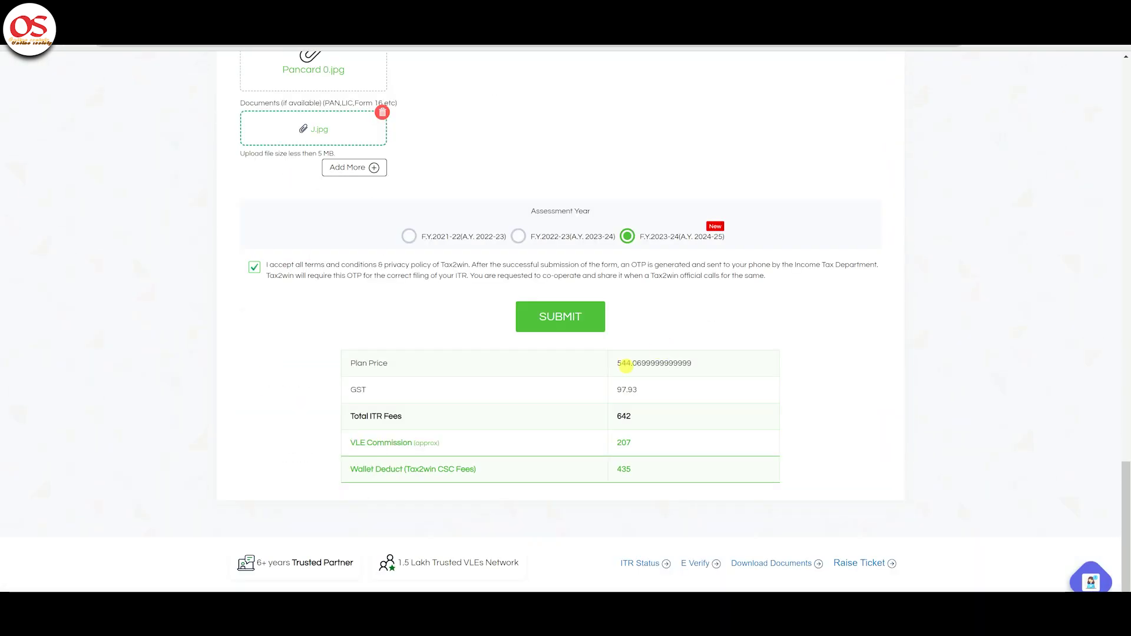
{"action": "left_click_drag", "start_coordinate": [744, 411], "coordinate": [755, 484]}
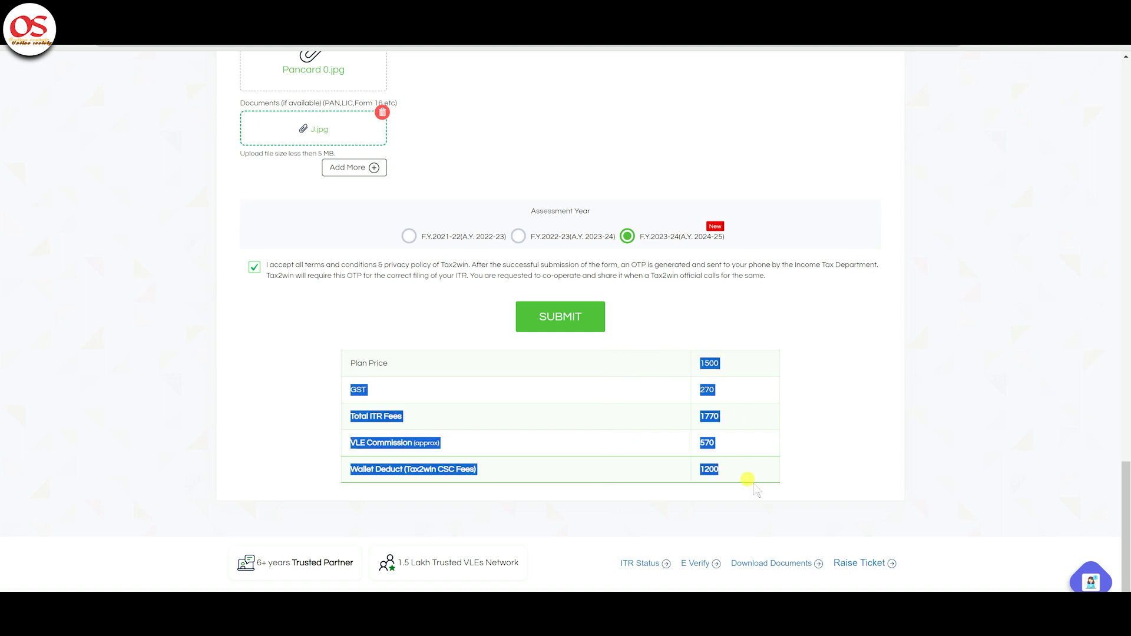
{"action": "scroll", "coordinate": [715, 484], "scroll_direction": "up", "scroll_amount": 3}
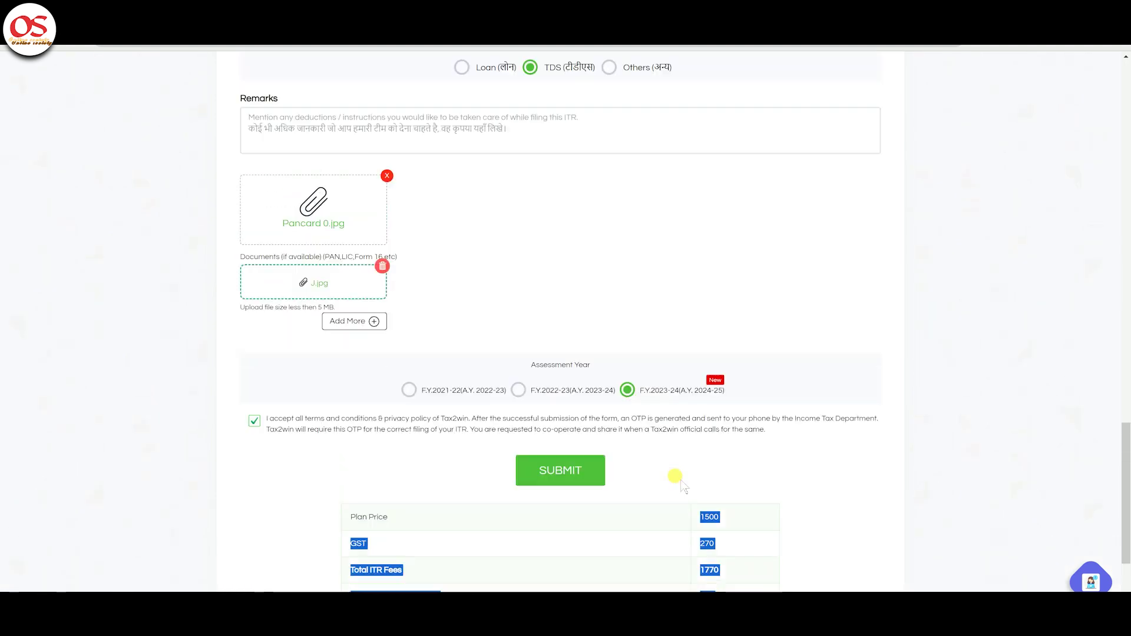
{"action": "scroll", "coordinate": [681, 482], "scroll_direction": "up", "scroll_amount": 5}
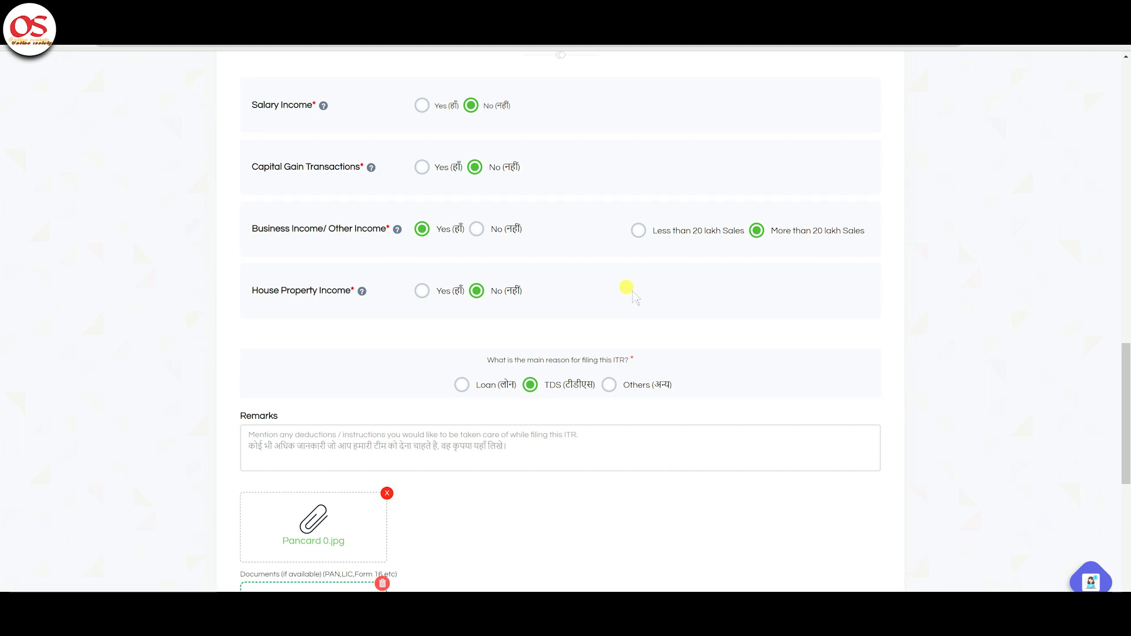
{"action": "left_click", "coordinate": [651, 232]}
{"action": "scroll", "coordinate": [647, 242], "scroll_direction": "down", "scroll_amount": 8}
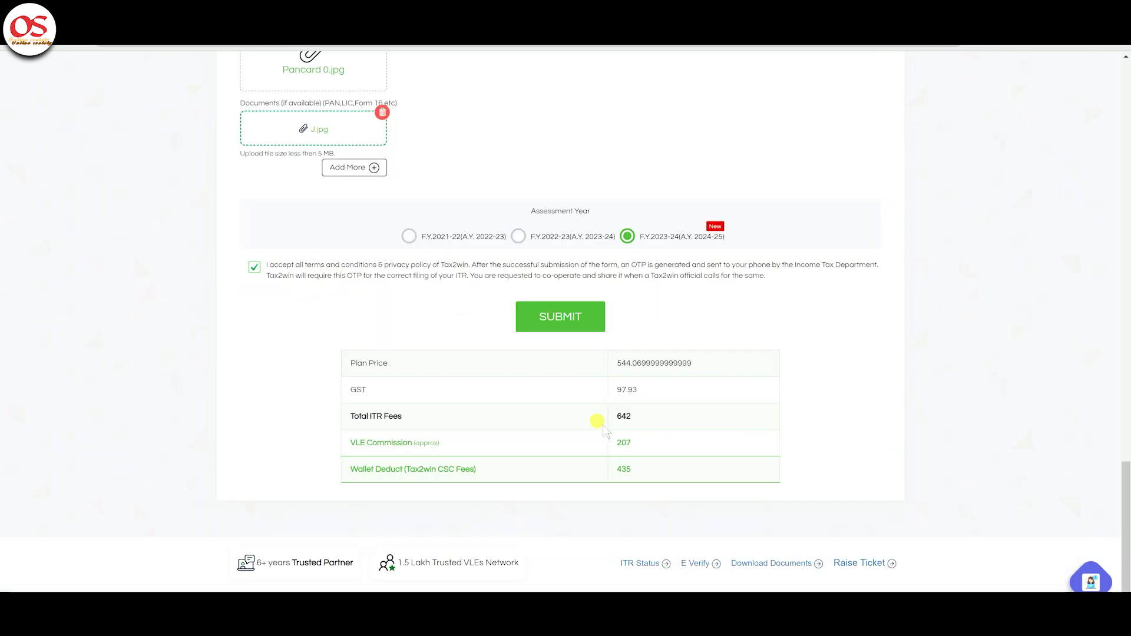
{"action": "left_click", "coordinate": [552, 321]}
Validate the CSC account password and enter the wallet PIN to pay ₹435.26 of the ₹642.00 sale.
{"action": "left_click", "coordinate": [1064, 289]}
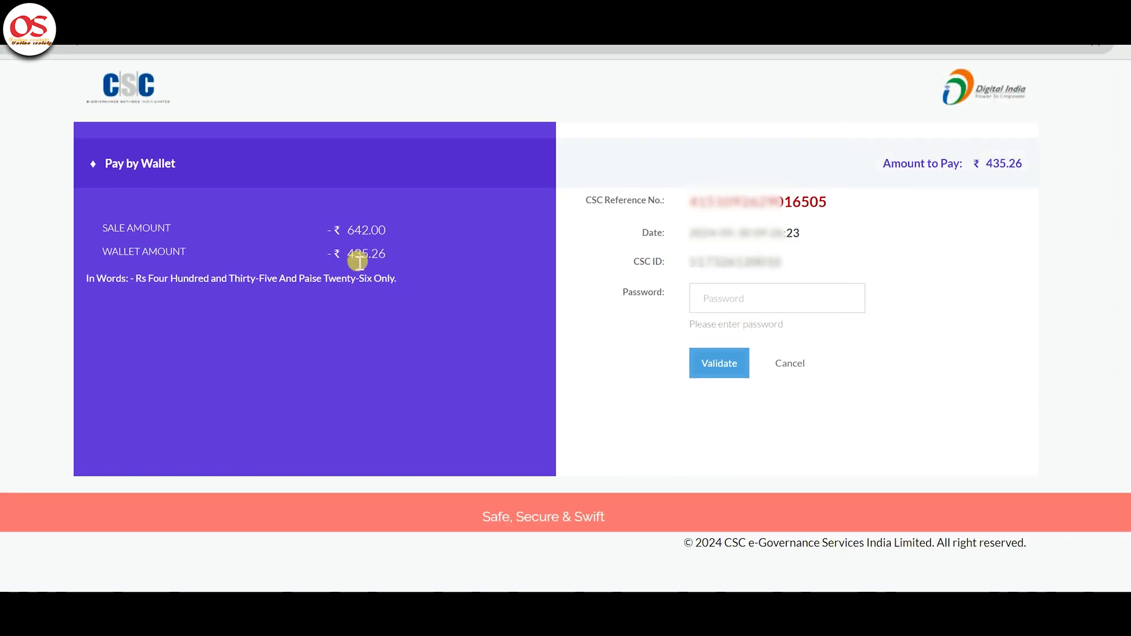
{"action": "left_click_drag", "start_coordinate": [358, 260], "coordinate": [392, 262]}
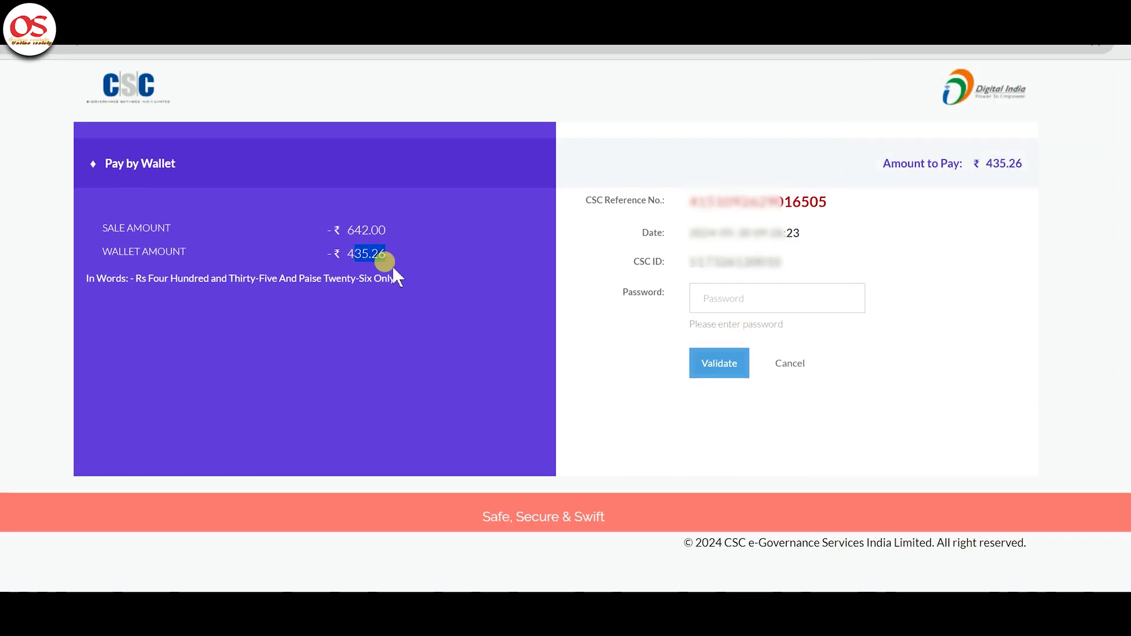
{"action": "left_click_drag", "start_coordinate": [348, 231], "coordinate": [388, 231]}
{"action": "left_click", "coordinate": [718, 298]}
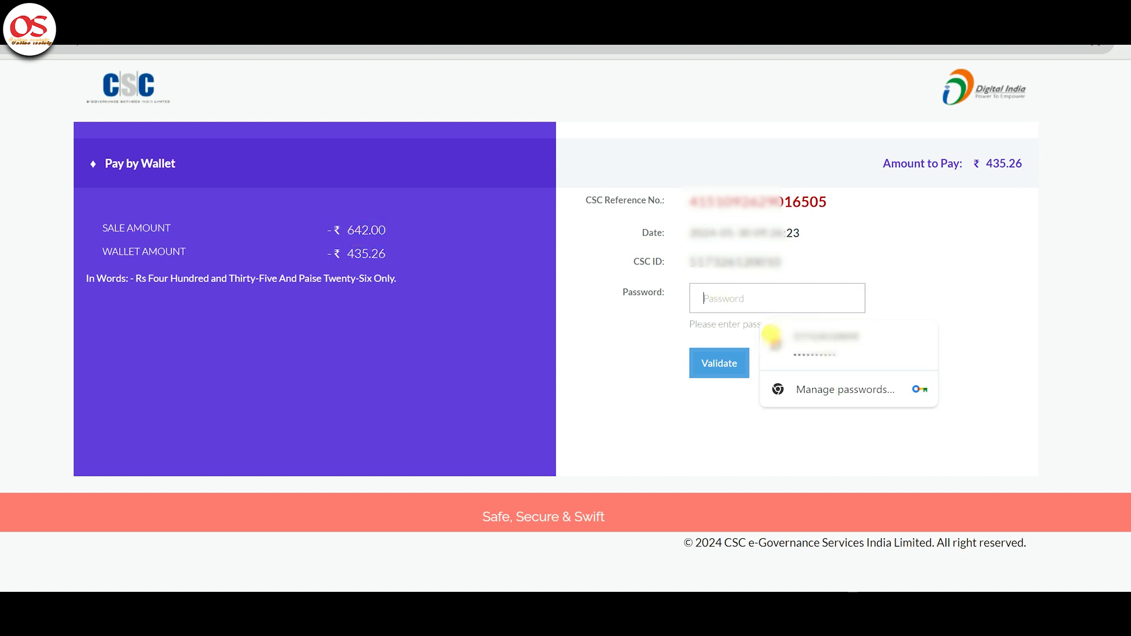
{"action": "left_click", "coordinate": [801, 356]}
{"action": "left_click", "coordinate": [728, 356]}
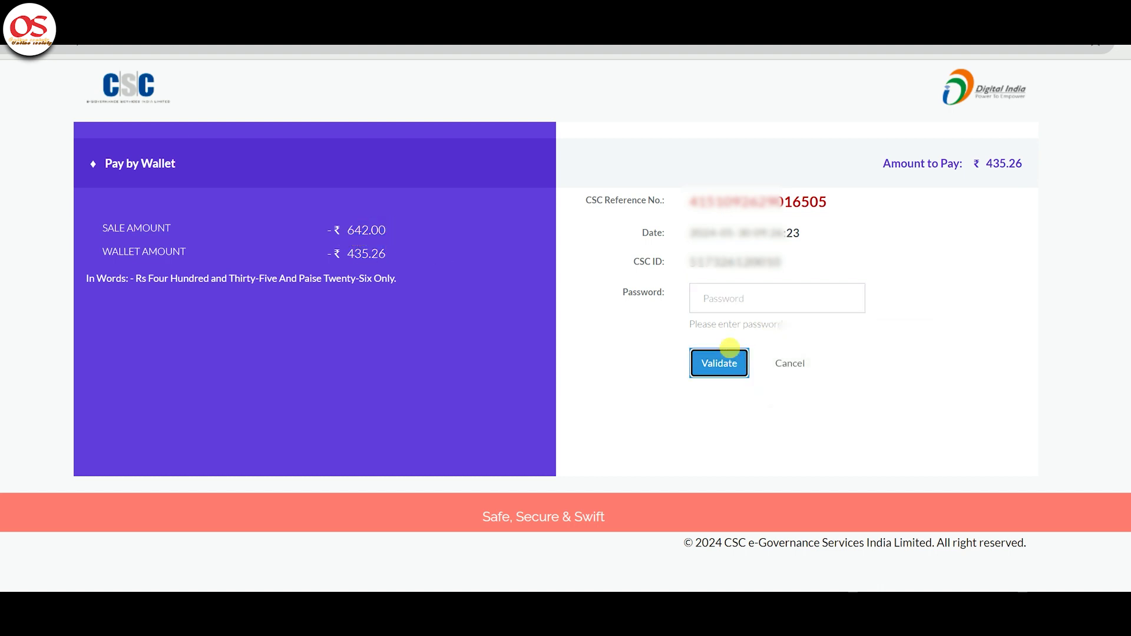
{"action": "left_click", "coordinate": [755, 305]}
{"action": "type", "text": "••"}
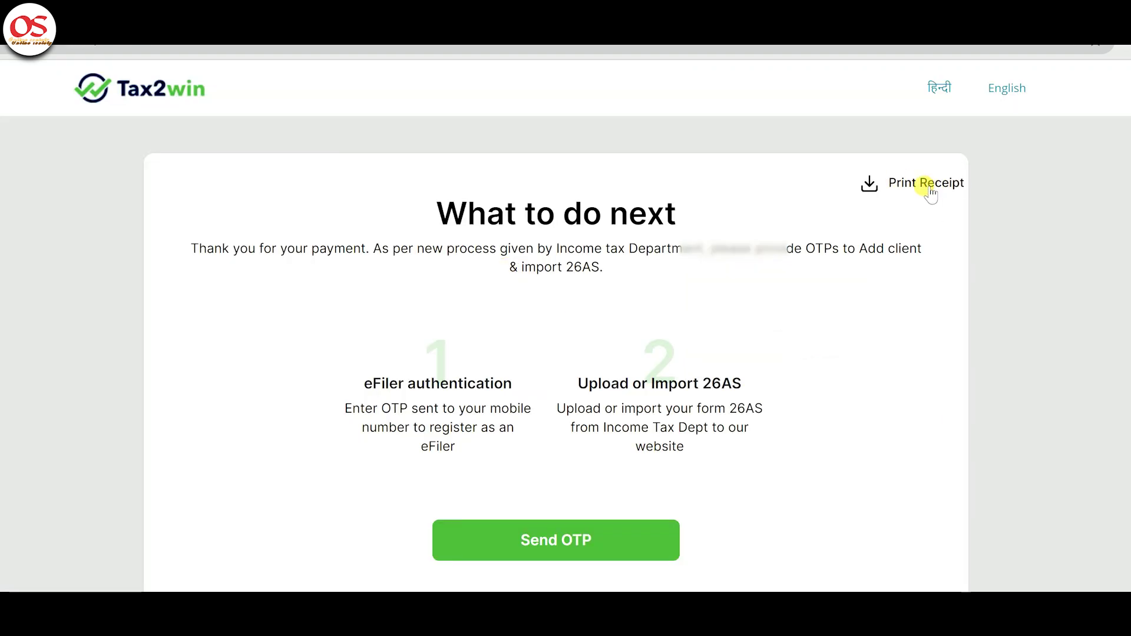
{"action": "left_click", "coordinate": [1084, 83]}
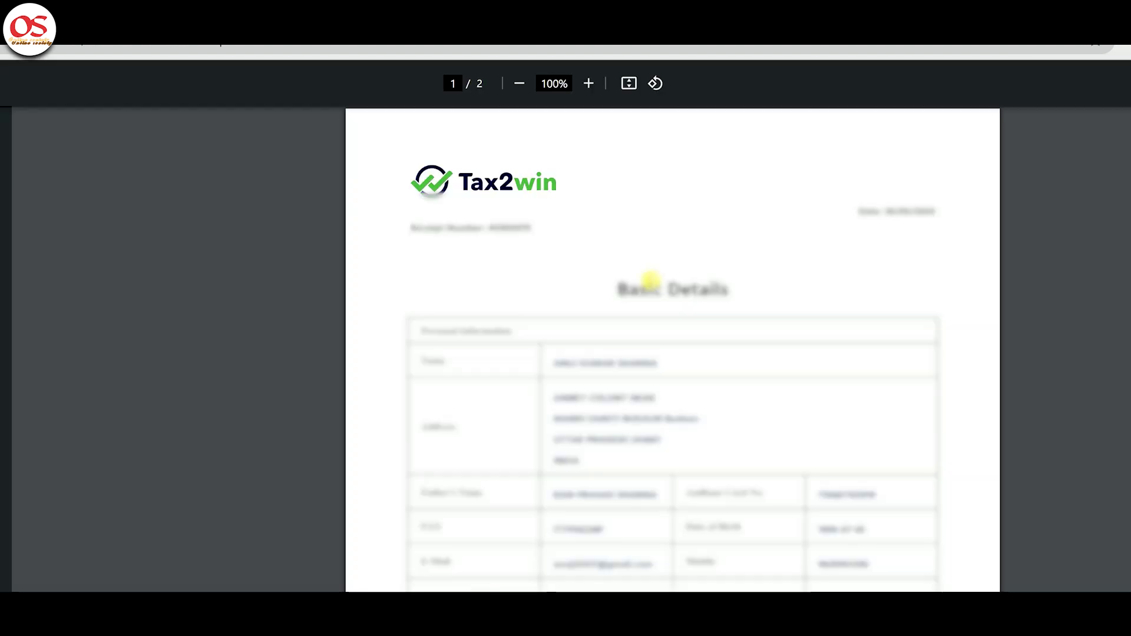
{"action": "scroll", "coordinate": [651, 282], "scroll_direction": "down", "scroll_amount": 12}
{"action": "scroll", "coordinate": [652, 288], "scroll_direction": "down", "scroll_amount": 4}
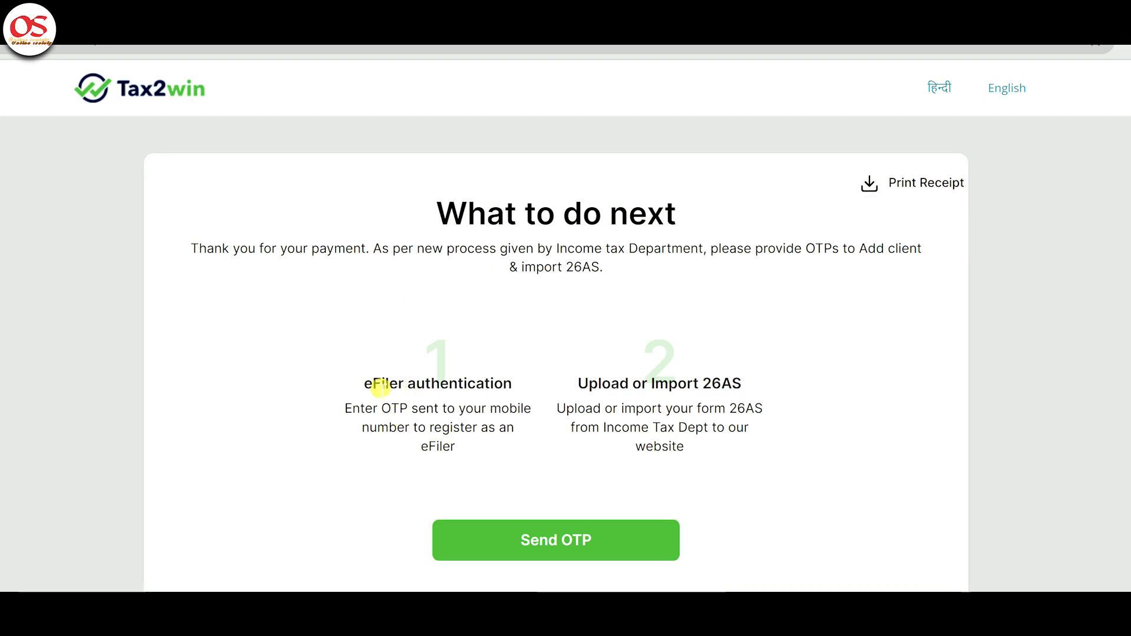
{"action": "left_click_drag", "start_coordinate": [371, 393], "coordinate": [514, 387]}
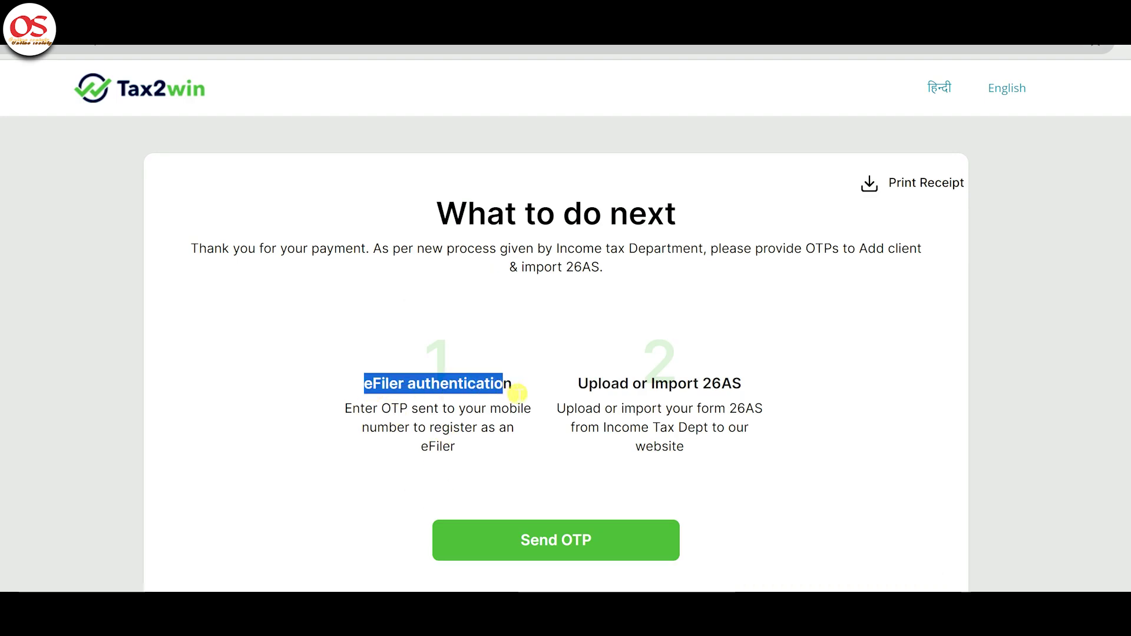
{"action": "left_click_drag", "start_coordinate": [351, 418], "coordinate": [508, 462]}
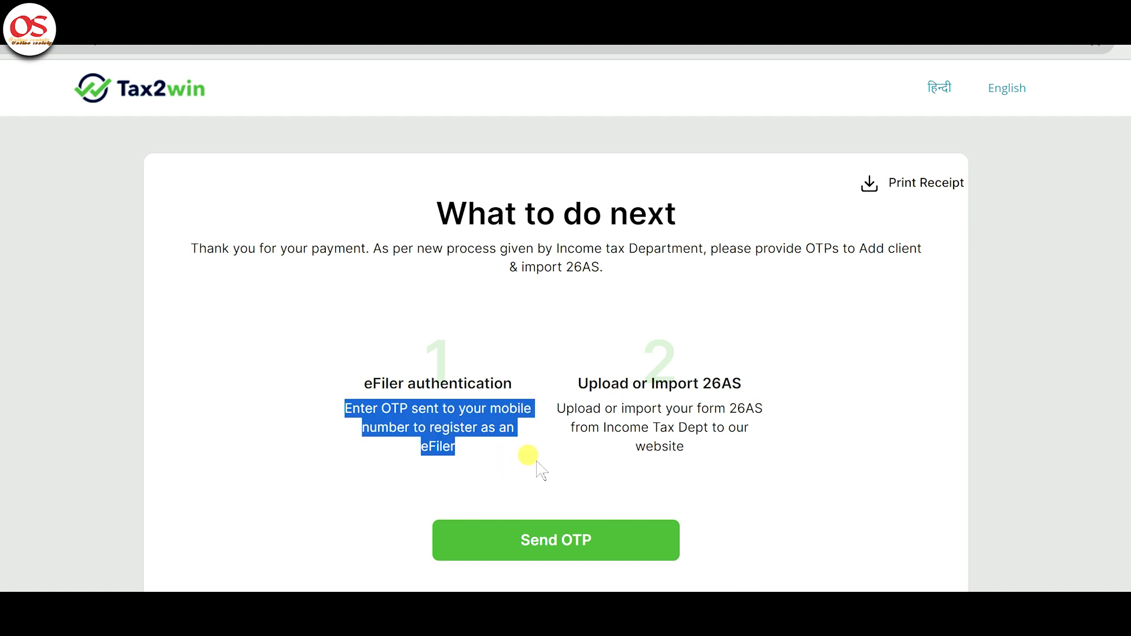
{"action": "left_click", "coordinate": [614, 446]}
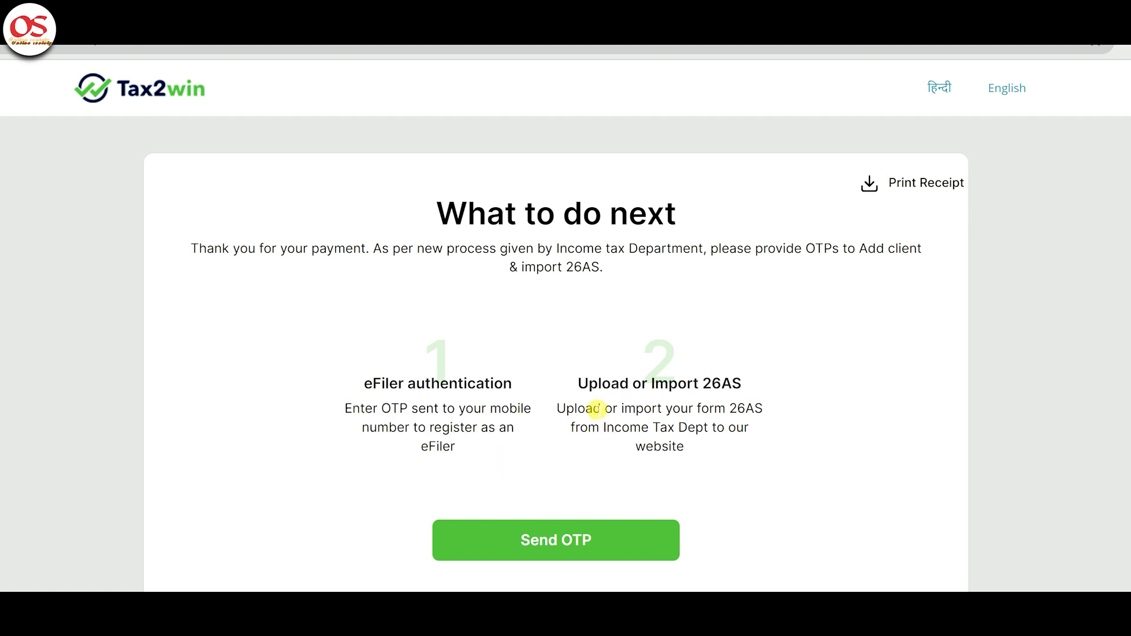
{"action": "left_click_drag", "start_coordinate": [567, 411], "coordinate": [763, 409]}
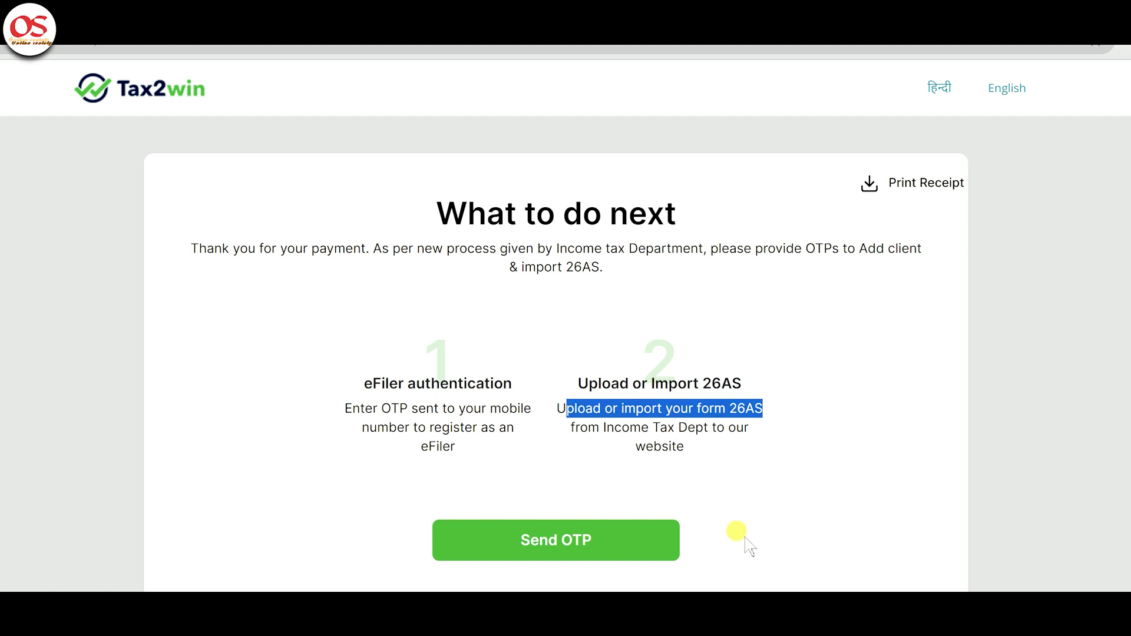
Register the client as an eFiler by sending and verifying the Aadhaar OTP.
{"action": "left_click", "coordinate": [561, 549]}
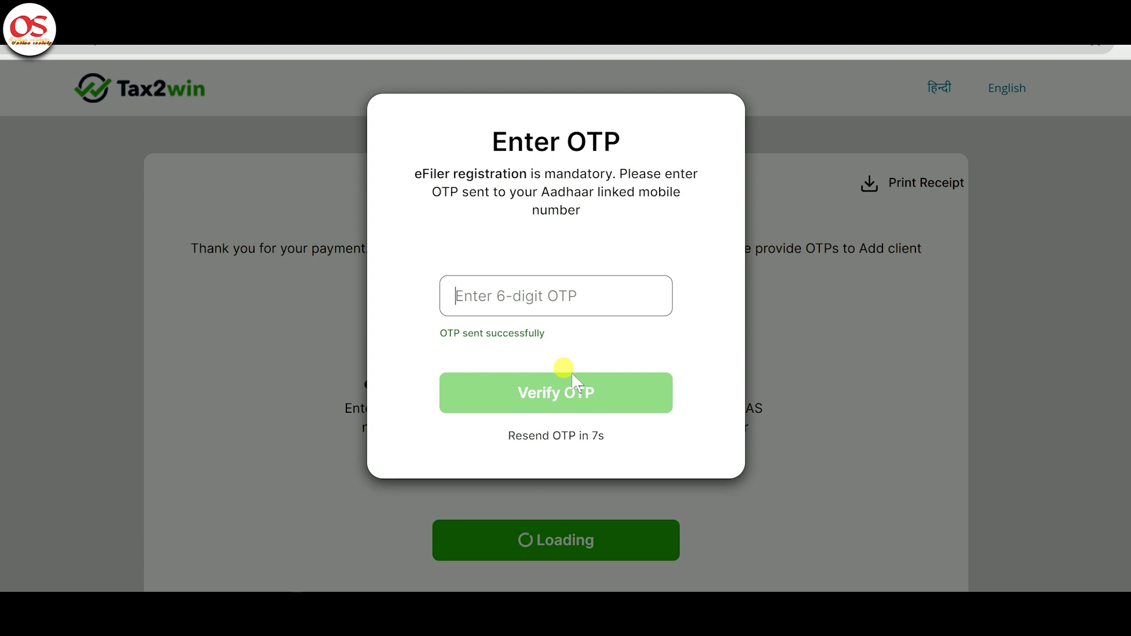
{"action": "left_click", "coordinate": [582, 398]}
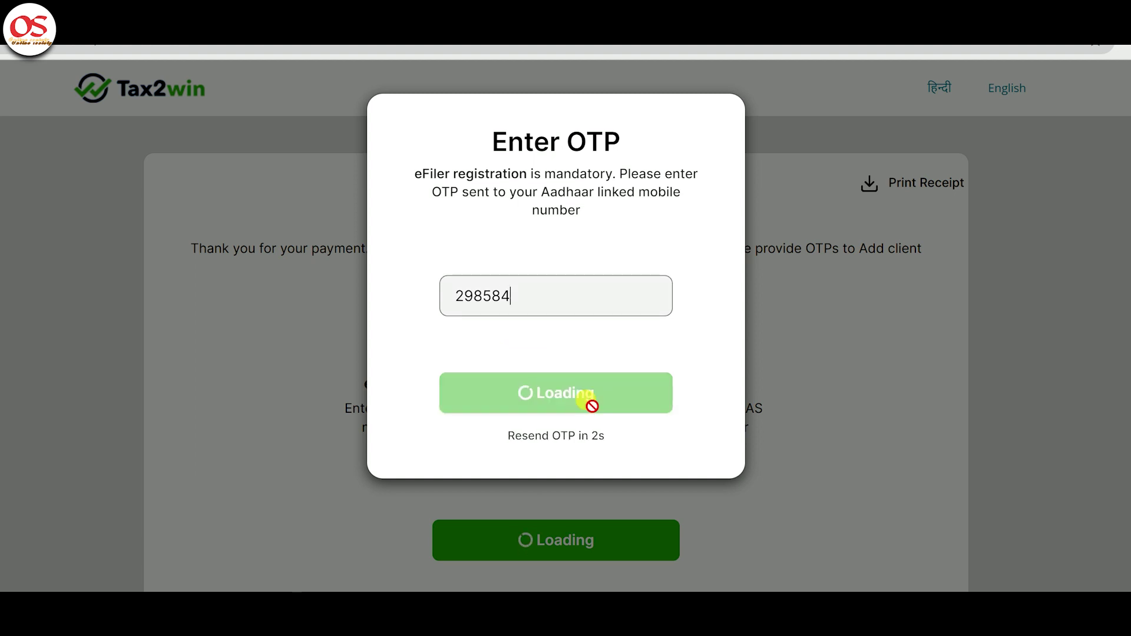
{"action": "left_click", "coordinate": [557, 394]}
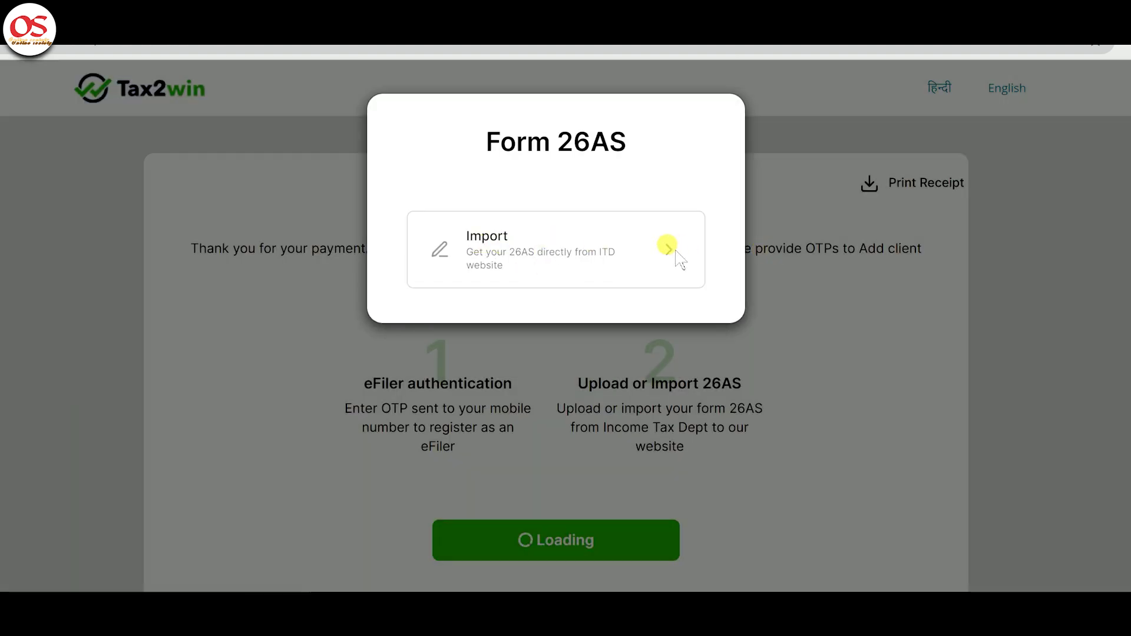
Import Form 26AS directly from the Income Tax Dept website and proceed.
{"action": "left_click", "coordinate": [508, 258]}
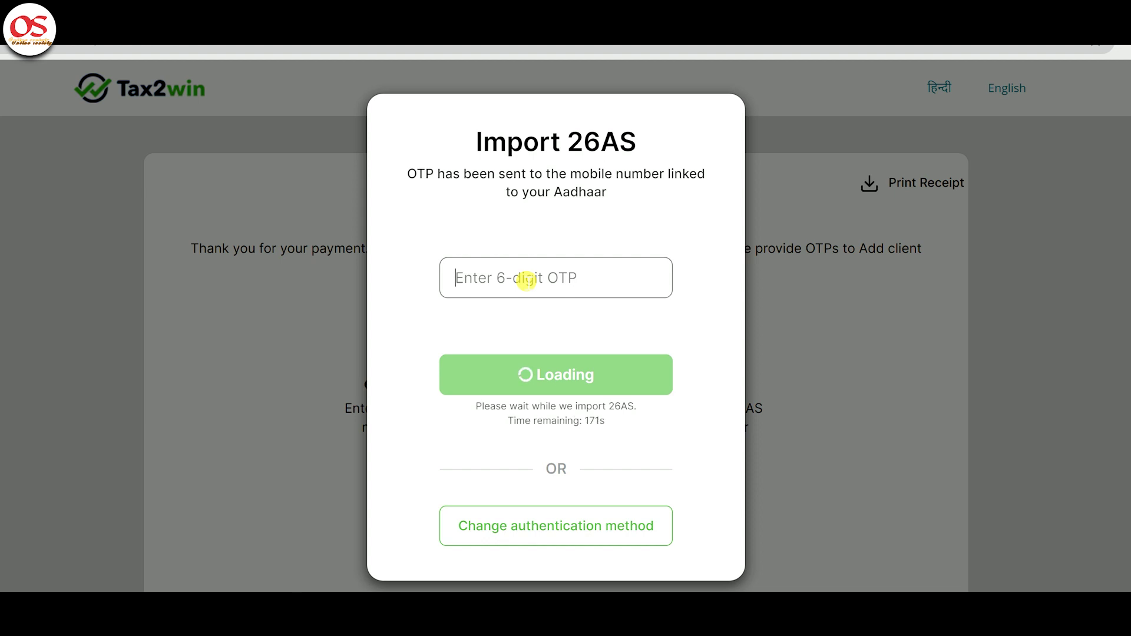
{"action": "left_click_drag", "start_coordinate": [418, 174], "coordinate": [613, 186]}
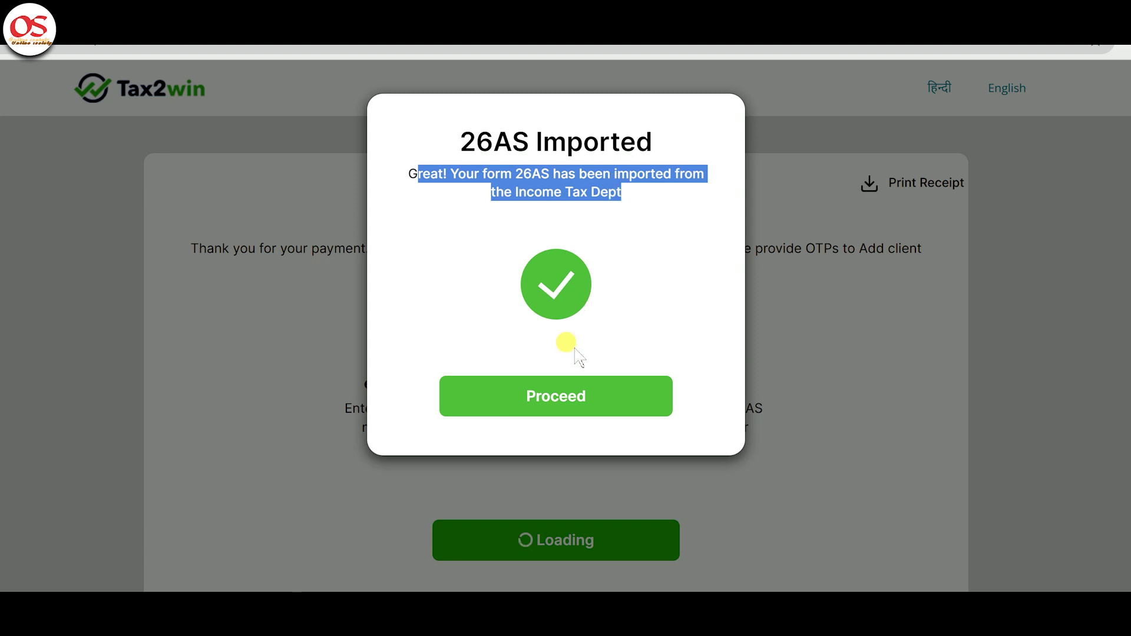
{"action": "left_click", "coordinate": [558, 398]}
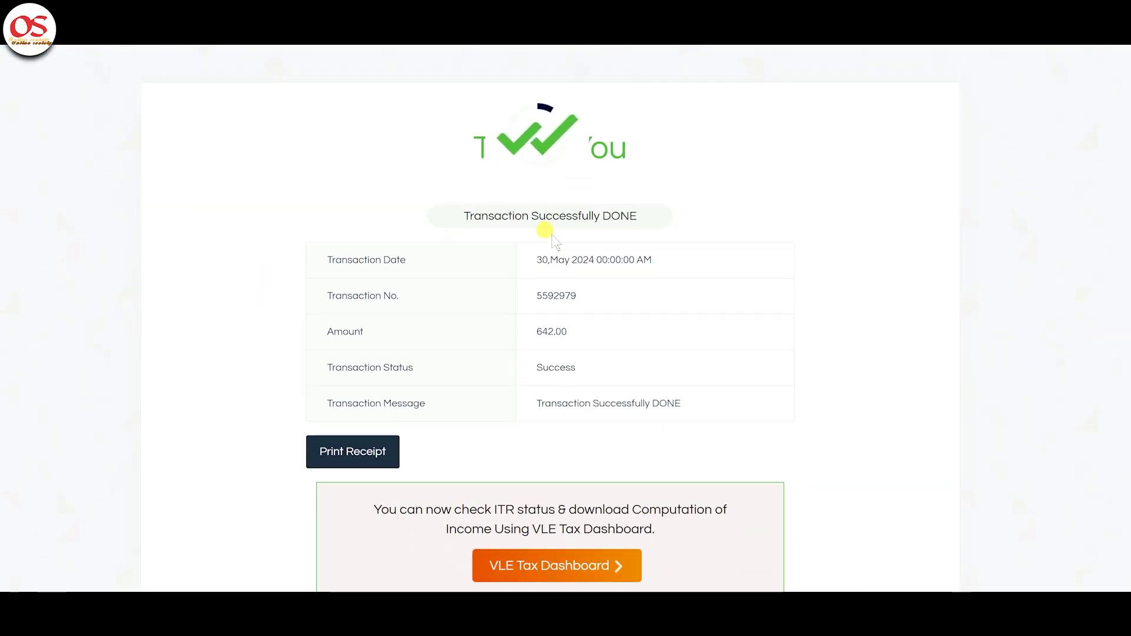
Review the ₹642.00 transaction number and status on the Thank You page, then open VLE Tax Dashboard.
{"action": "left_click_drag", "start_coordinate": [483, 215], "coordinate": [650, 217]}
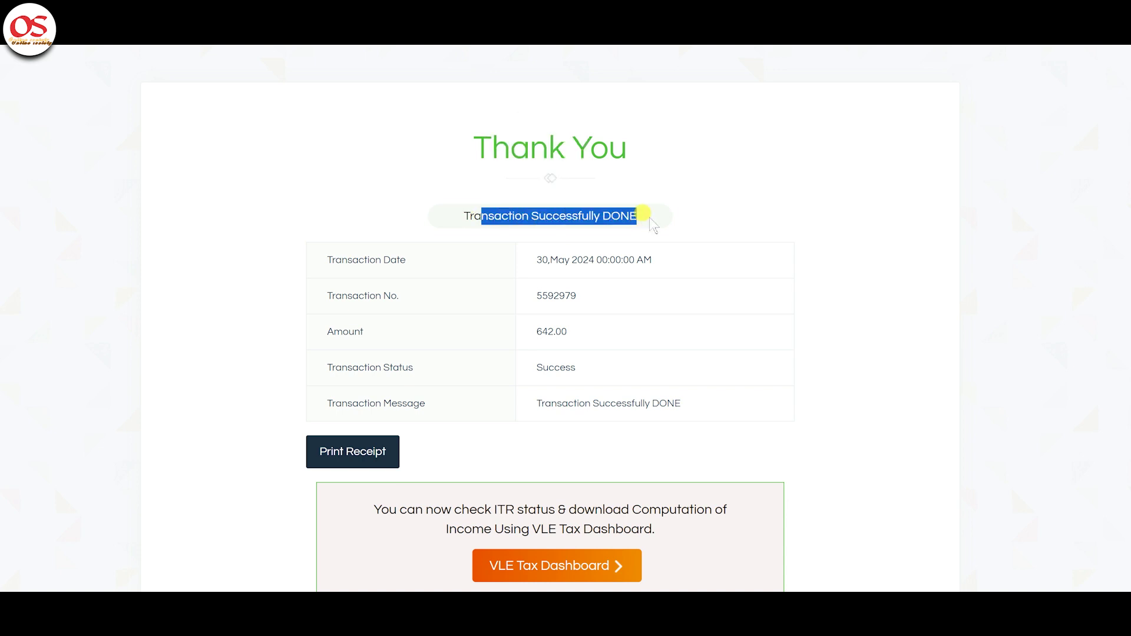
{"action": "scroll", "coordinate": [652, 238], "scroll_direction": "down", "scroll_amount": 2}
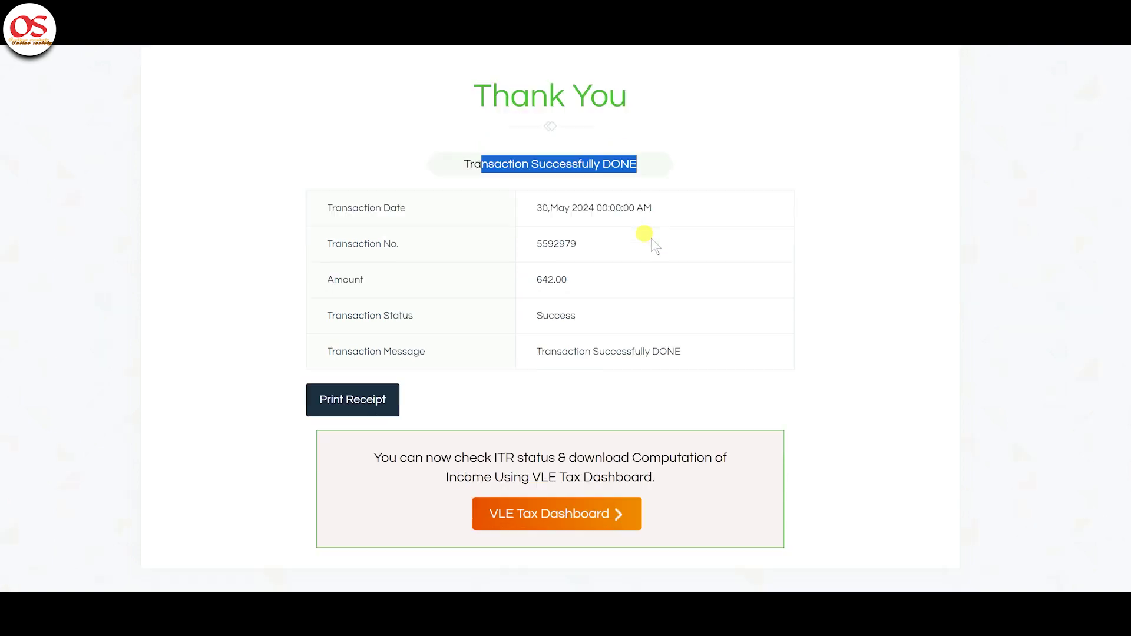
{"action": "double_click", "coordinate": [543, 226]}
{"action": "left_click_drag", "start_coordinate": [536, 263], "coordinate": [599, 271]}
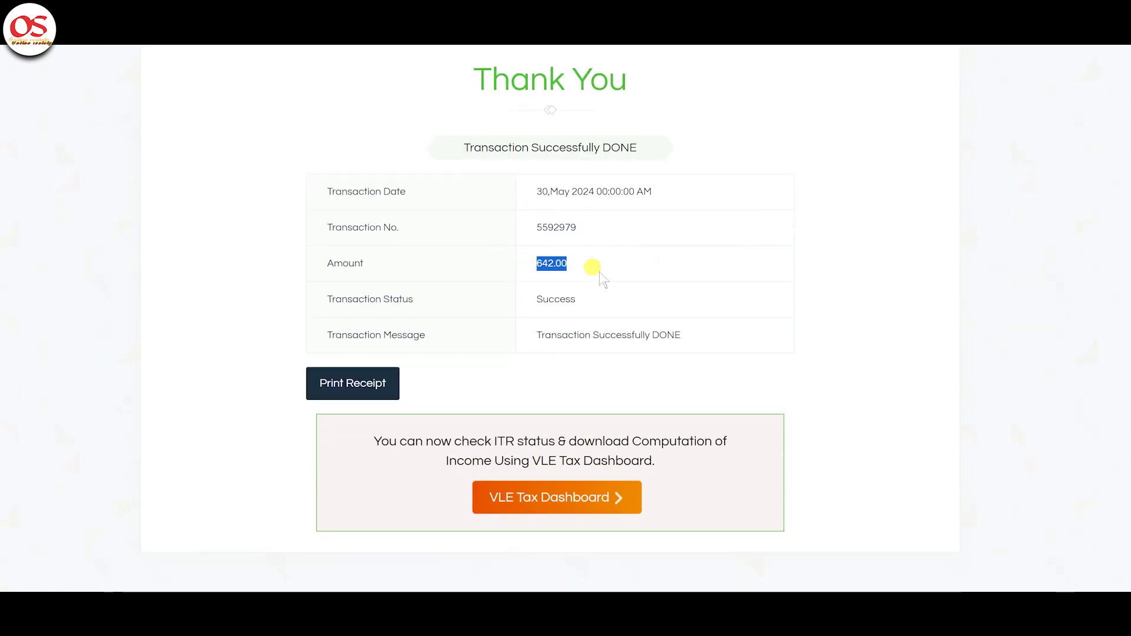
{"action": "left_click", "coordinate": [552, 200]}
{"action": "left_click_drag", "start_coordinate": [552, 200], "coordinate": [676, 202]}
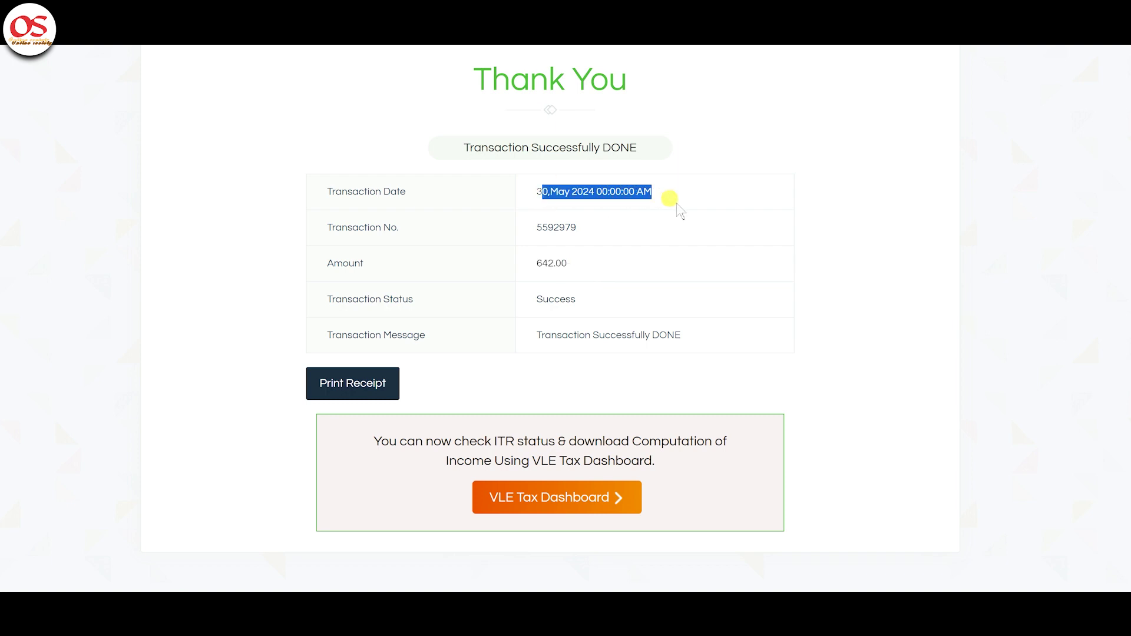
{"action": "scroll", "coordinate": [639, 275], "scroll_direction": "down", "scroll_amount": 2}
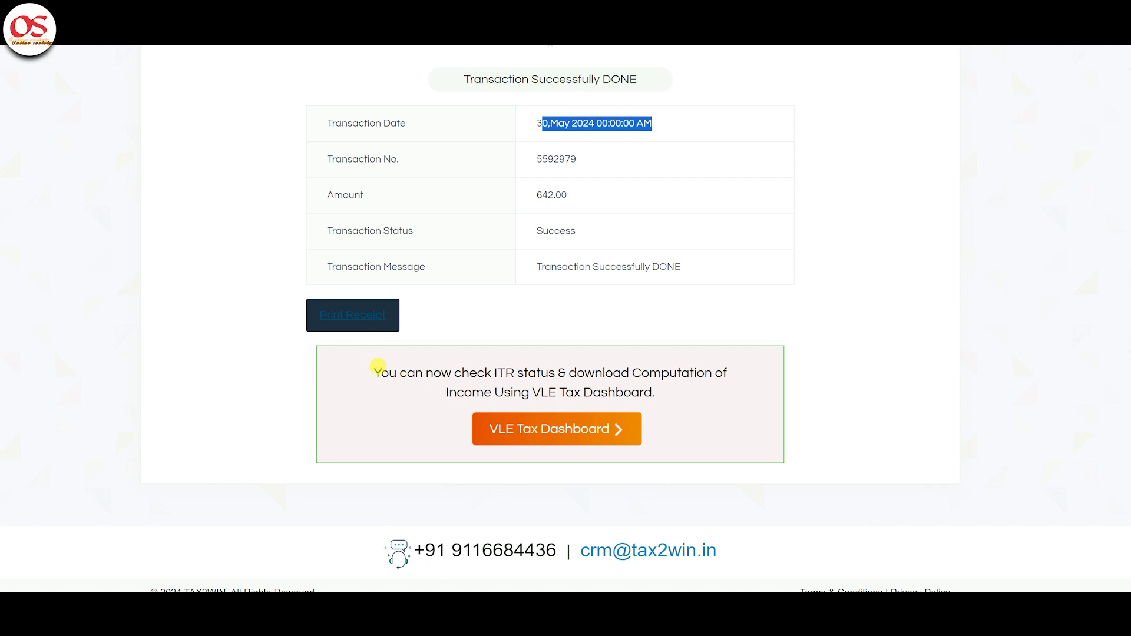
{"action": "left_click_drag", "start_coordinate": [374, 374], "coordinate": [494, 430]}
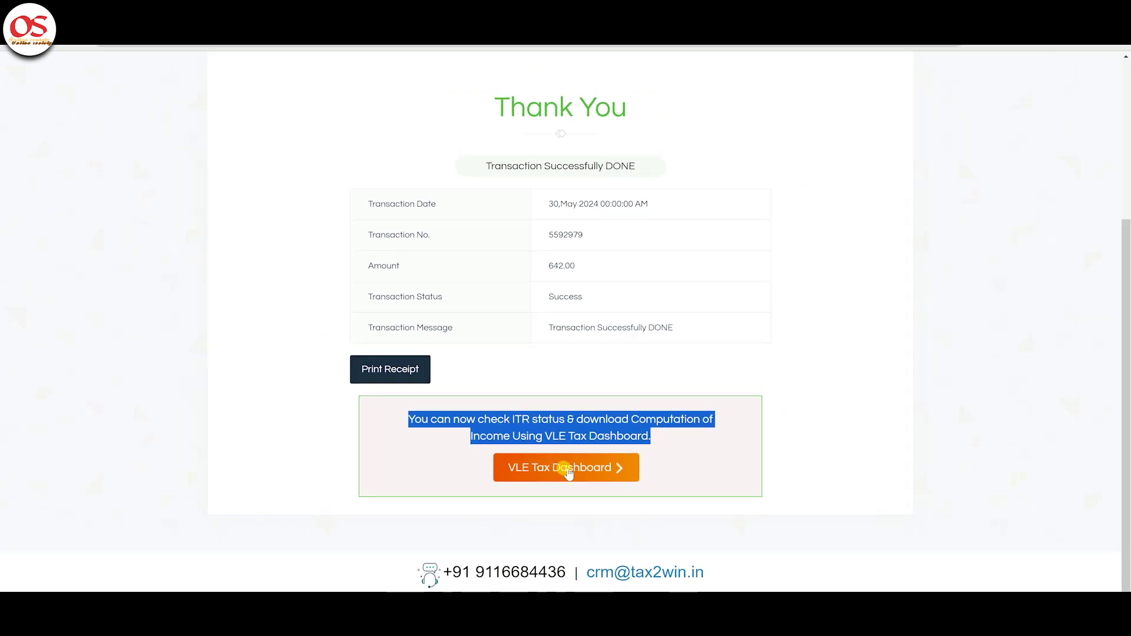
{"action": "left_click", "coordinate": [569, 470]}
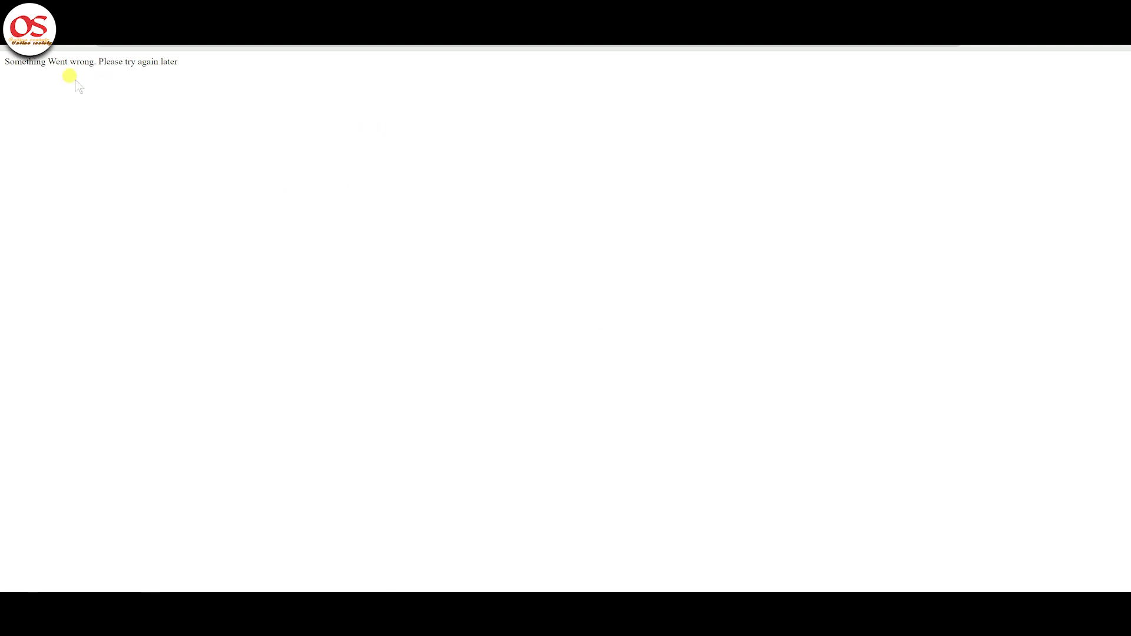
Leave the 'Something Went wrong' page and search the Digital Seva portal for 'tax'.
{"action": "left_click_drag", "start_coordinate": [10, 61], "coordinate": [84, 63]}
{"action": "left_click", "coordinate": [148, 45]}
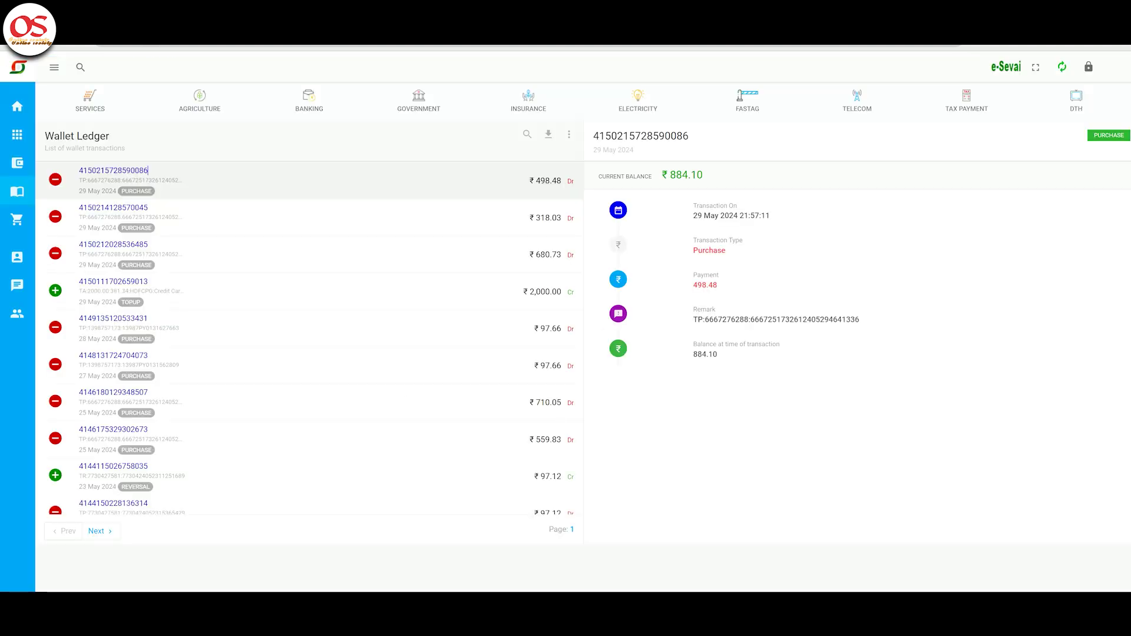
{"action": "left_click", "coordinate": [80, 66]}
{"action": "type", "text": "tax"}
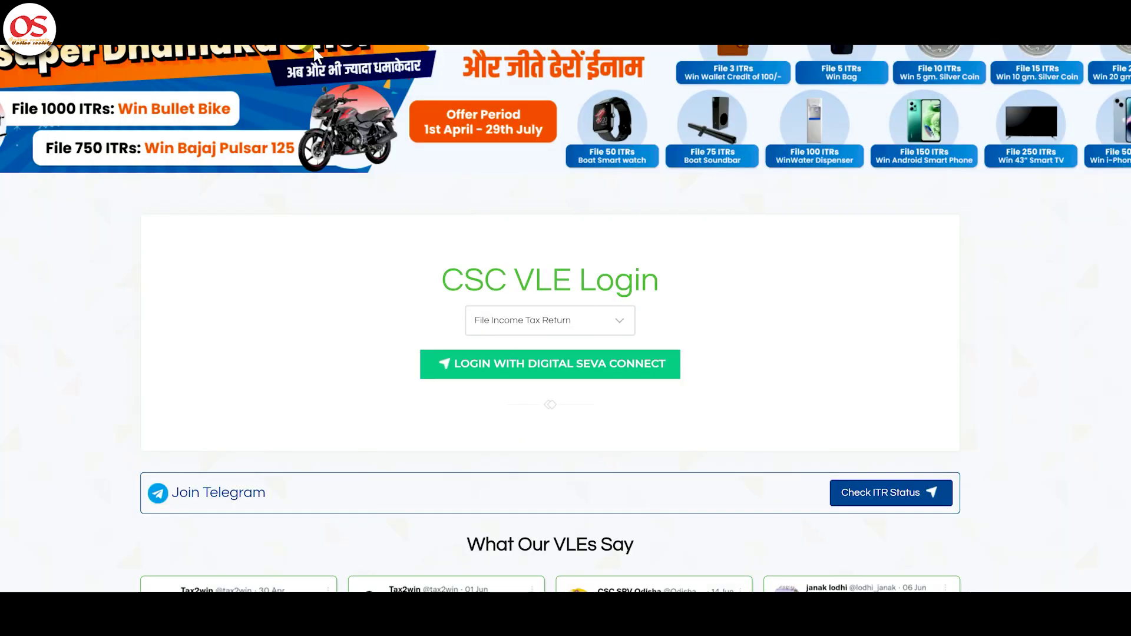
Sign in to Tax2win through Digital Seva Connect and open the green Dashboard.
{"action": "left_click", "coordinate": [581, 354]}
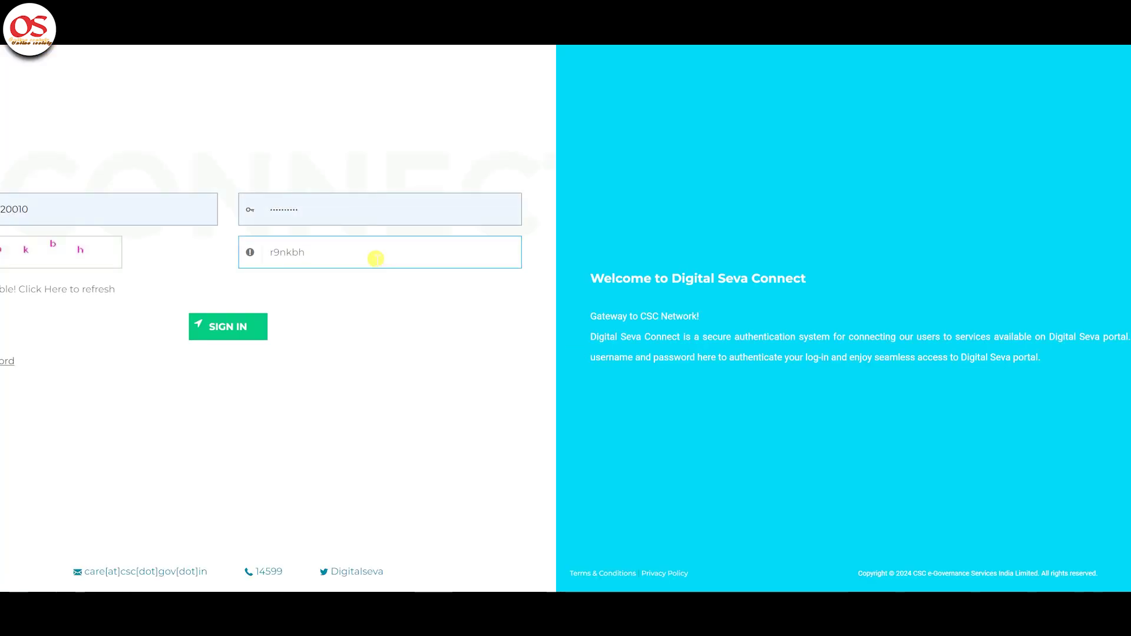
{"action": "left_click", "coordinate": [231, 334]}
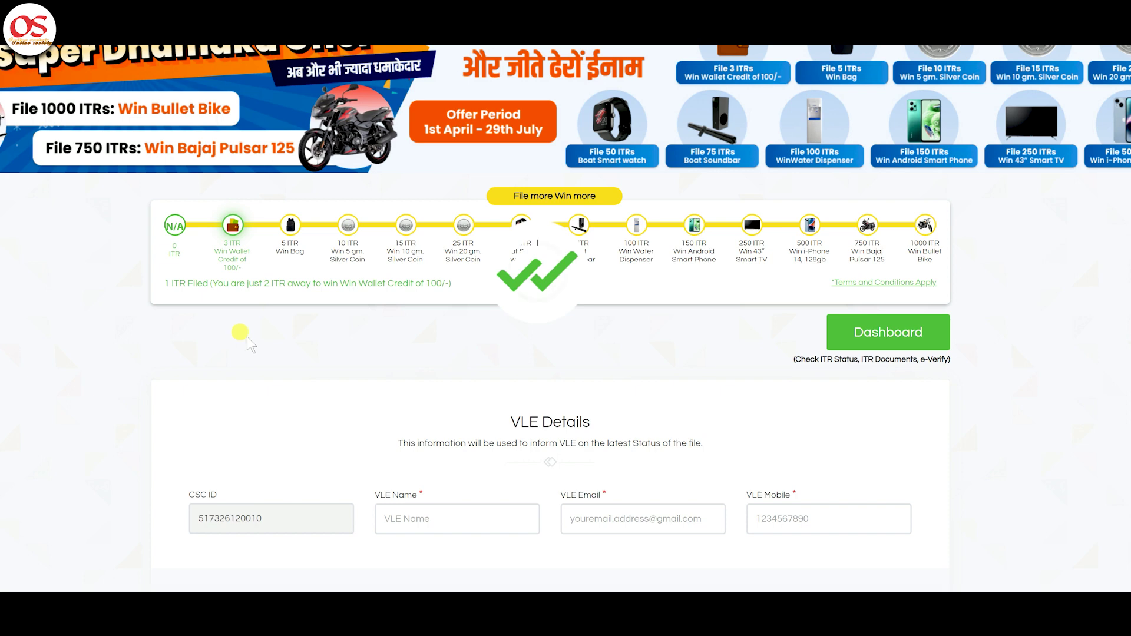
{"action": "left_click", "coordinate": [886, 333]}
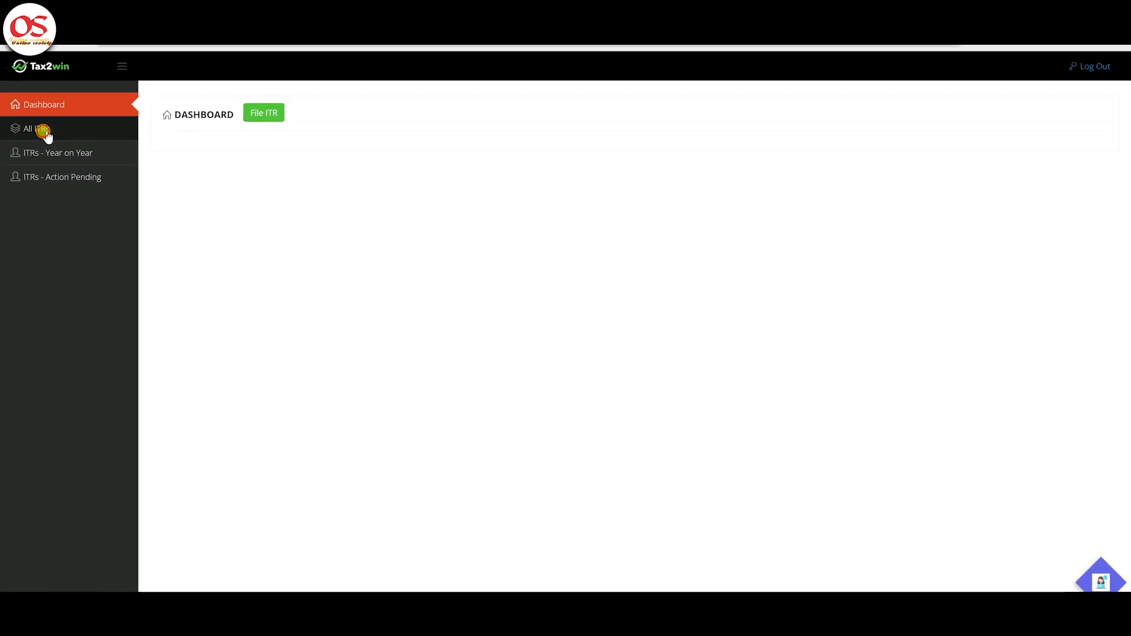
List all ITRs and review statuses: FY 2023-2024 TDS Not Updated, E-Verified, Filing Done.
{"action": "left_click", "coordinate": [41, 128]}
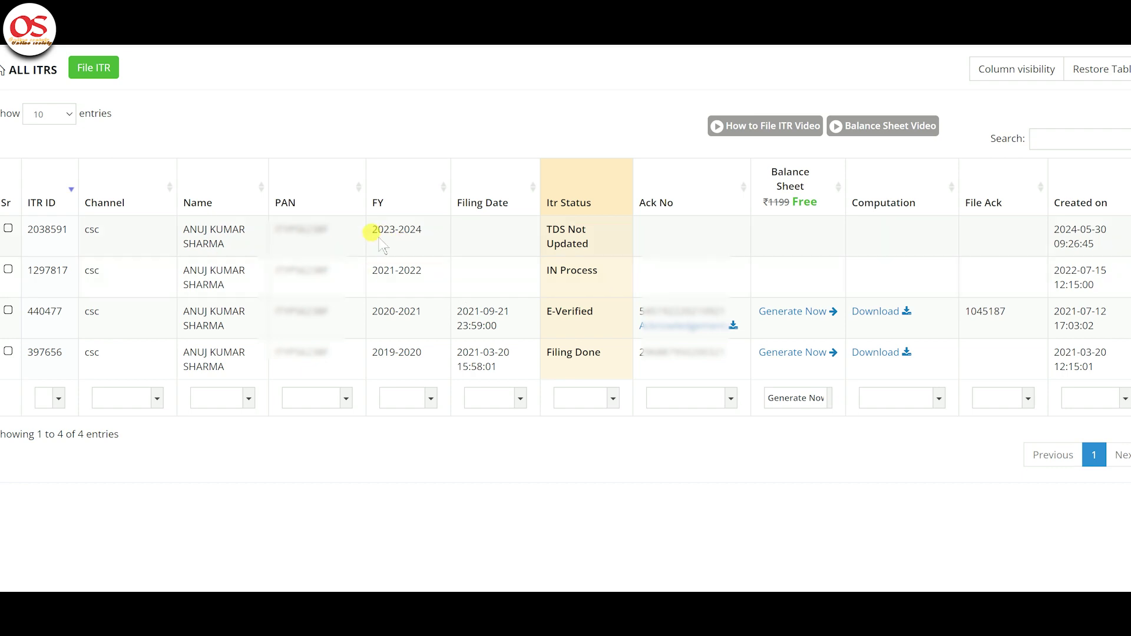
{"action": "left_click_drag", "start_coordinate": [371, 233], "coordinate": [447, 232]}
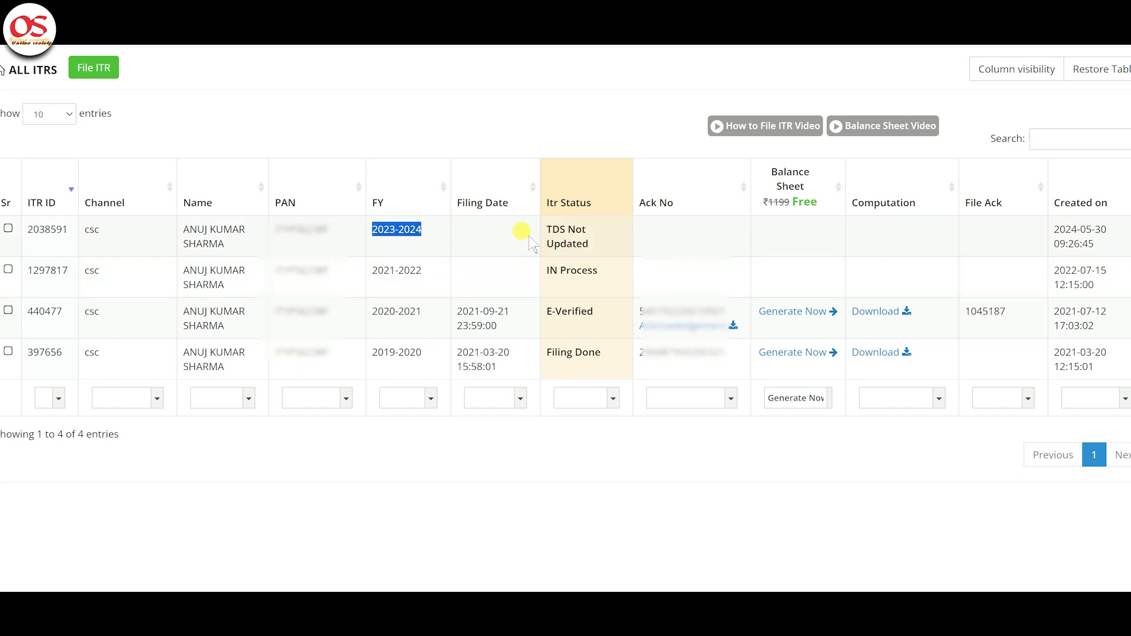
{"action": "left_click_drag", "start_coordinate": [554, 231], "coordinate": [598, 239]}
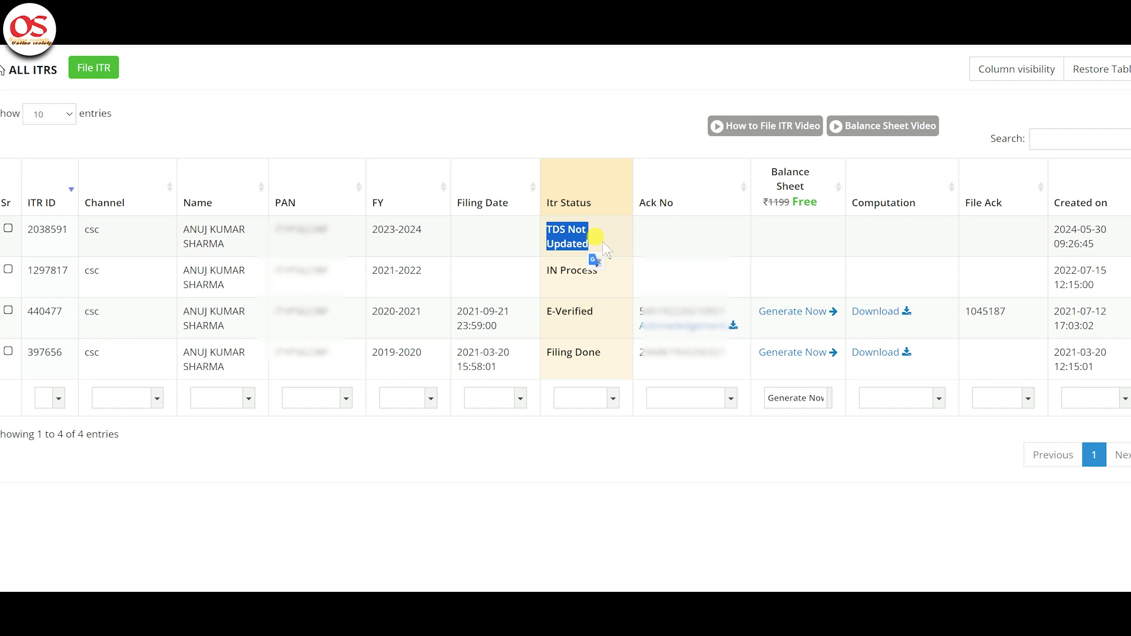
{"action": "left_click", "coordinate": [595, 263]}
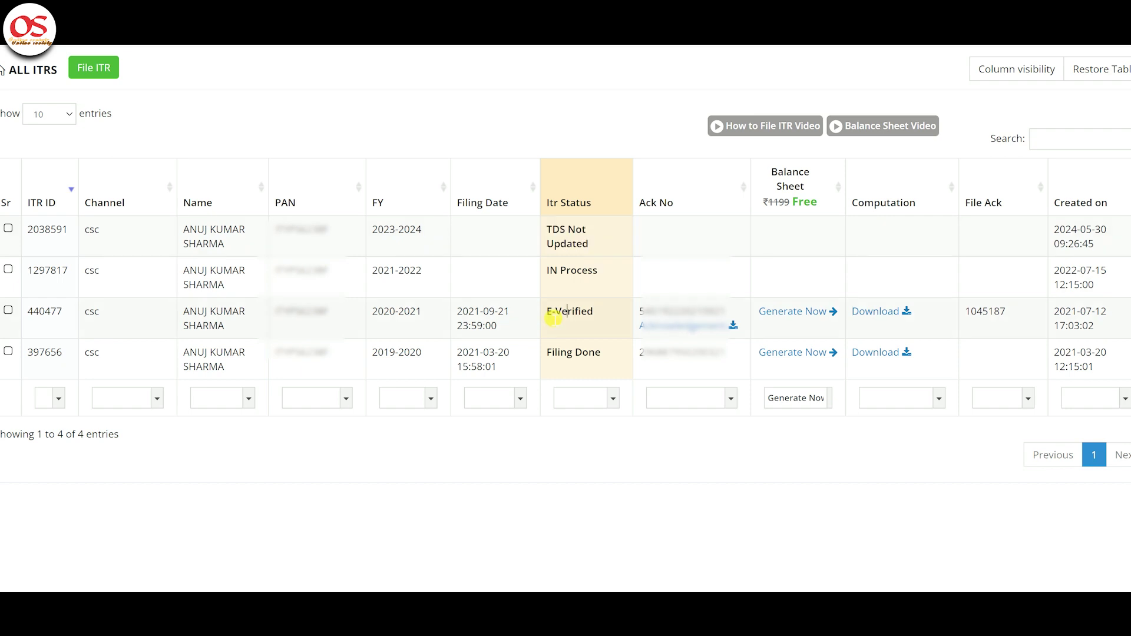
{"action": "left_click_drag", "start_coordinate": [548, 313], "coordinate": [596, 313]}
{"action": "left_click_drag", "start_coordinate": [548, 352], "coordinate": [610, 357]}
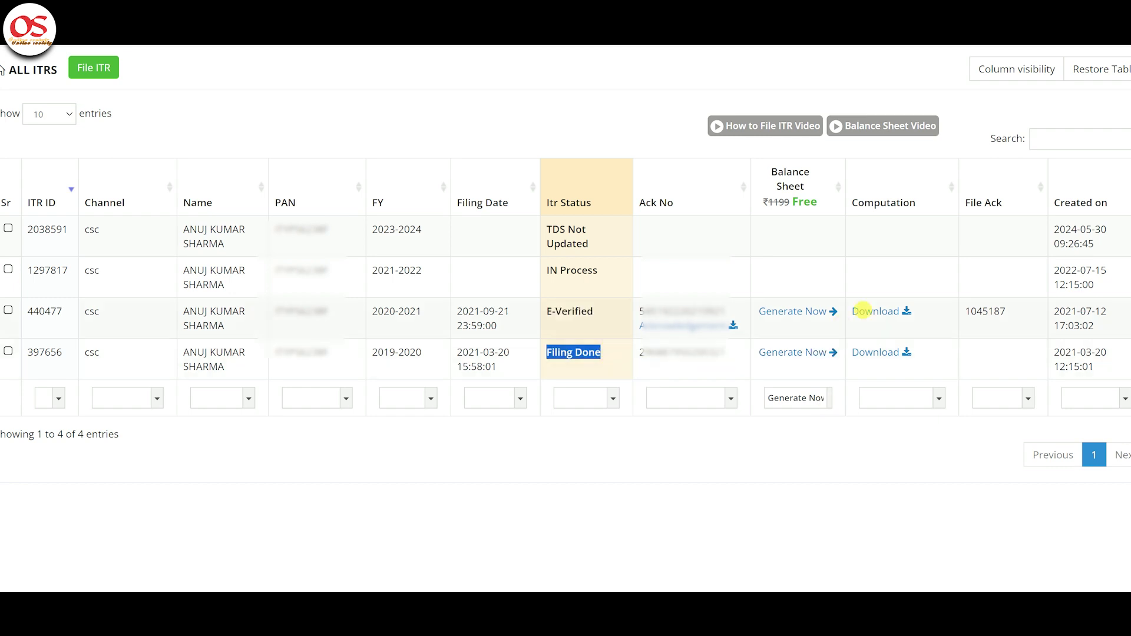
Download and view the 2019-2020 return's computation of income.
{"action": "left_click", "coordinate": [884, 353]}
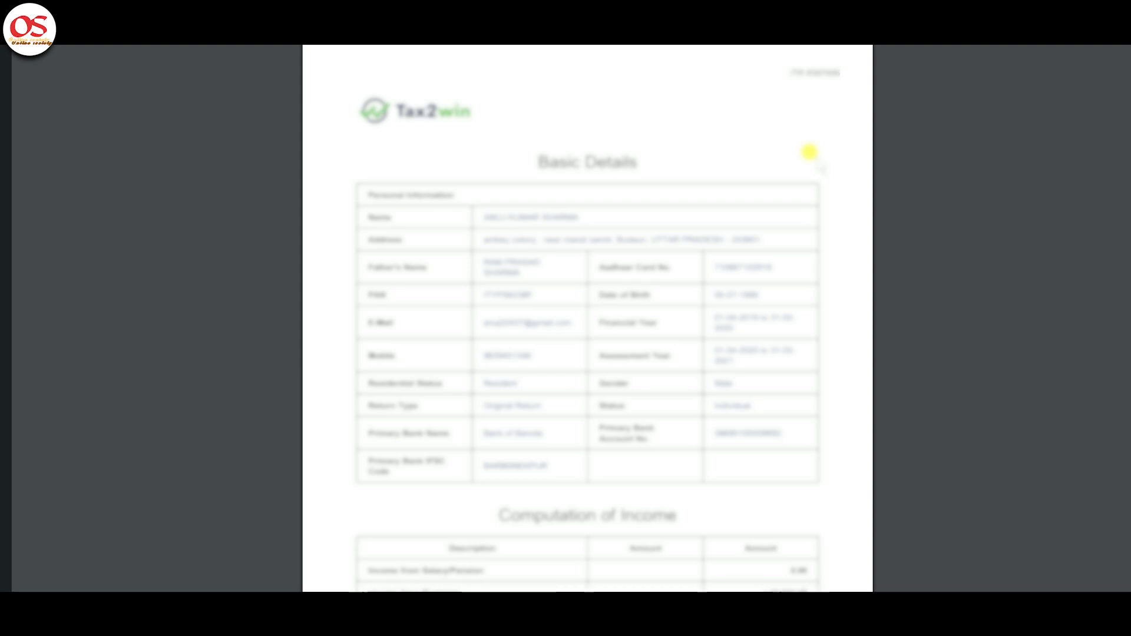
{"action": "scroll", "coordinate": [810, 152], "scroll_direction": "down", "scroll_amount": 3}
{"action": "scroll", "coordinate": [810, 152], "scroll_direction": "down", "scroll_amount": 10}
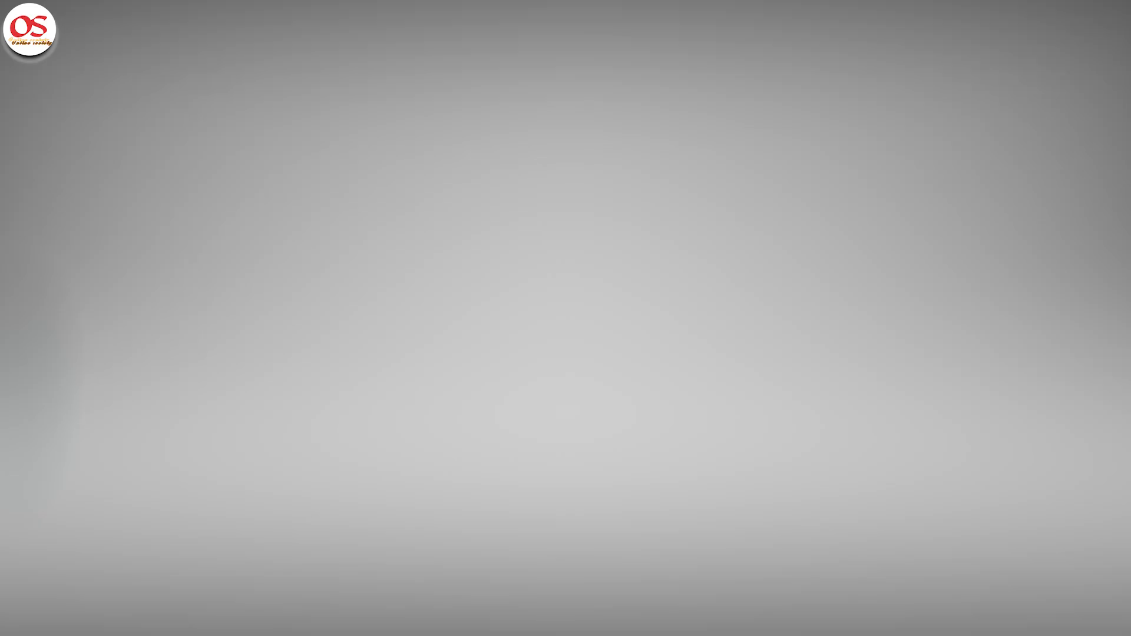